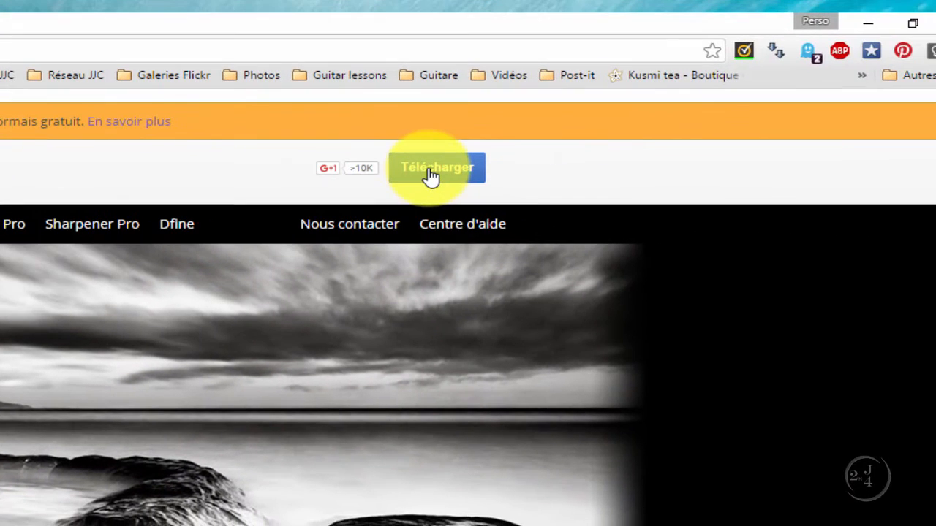
Show the Mac and Windows download options for the Nik Collection and switch to Lightroom
click(426, 188)
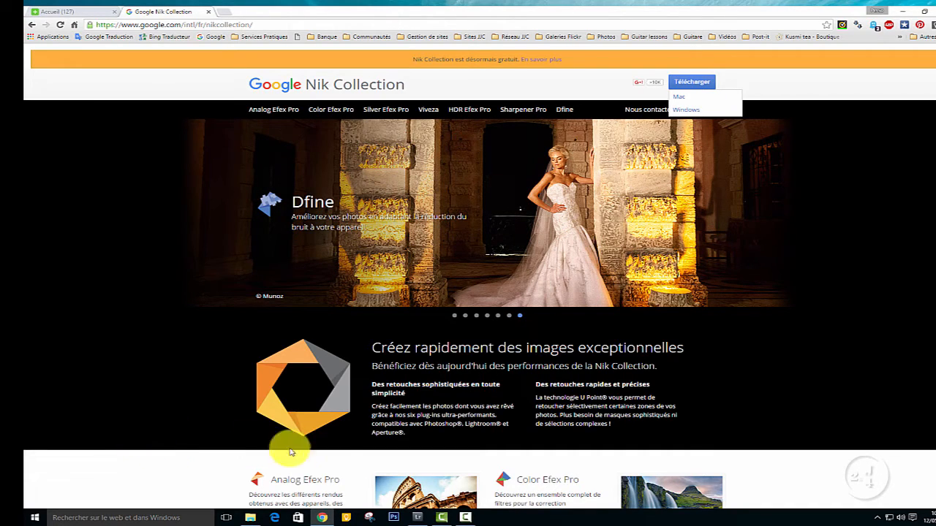
click(416, 519)
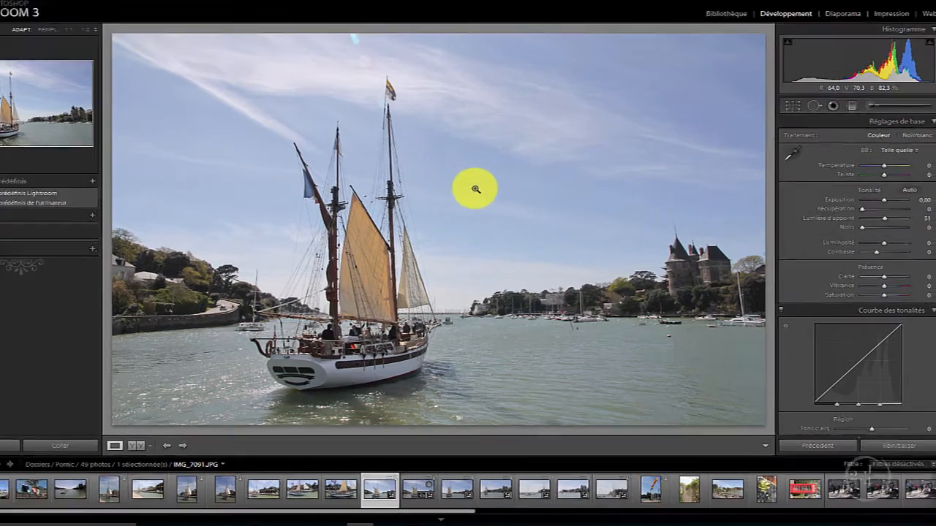
Send the sailing ship photo to Color Efex Pro 4 as a copy with the Lightroom corrections, in TIFF, sRVB, 16 bits
right_click(522, 208)
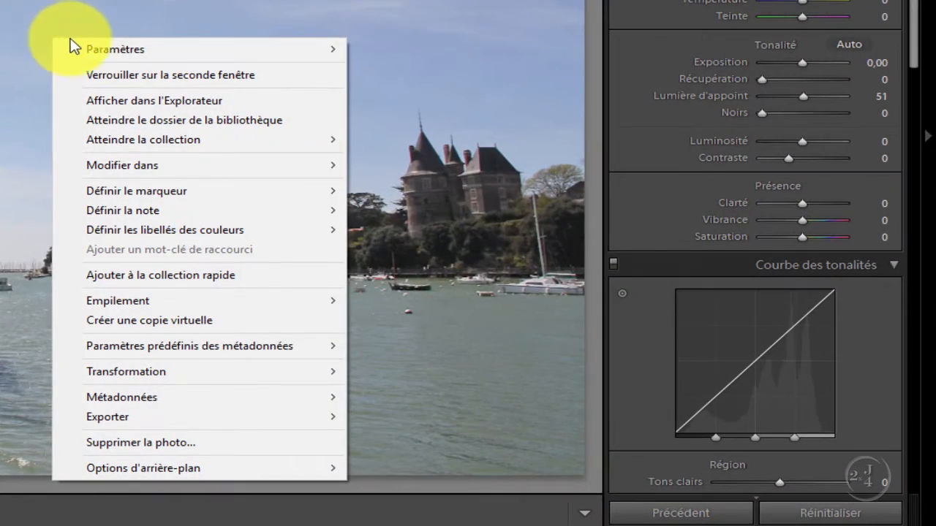
mouse_move(169, 167)
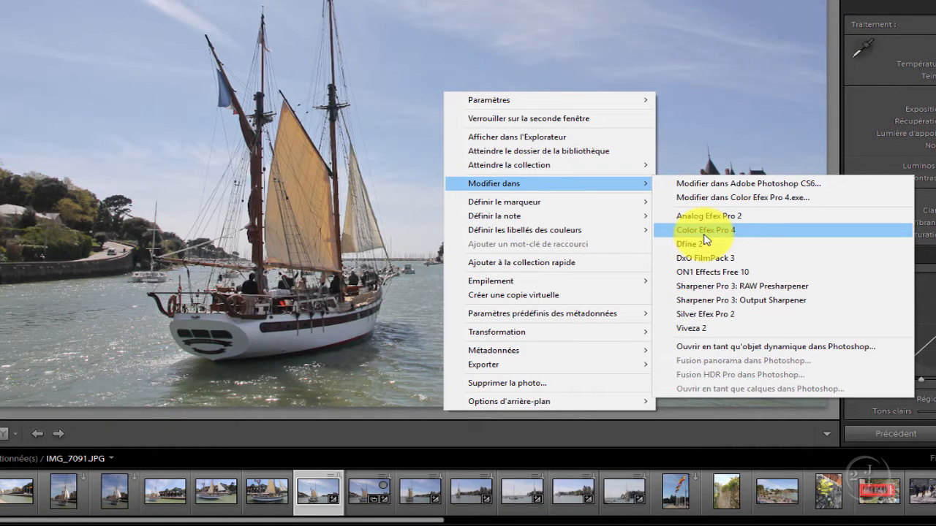
click(704, 232)
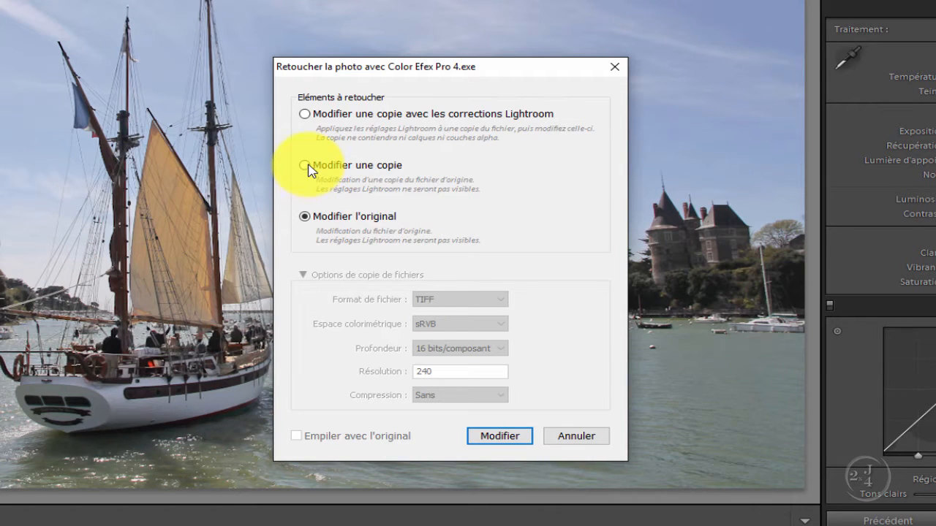
click(305, 115)
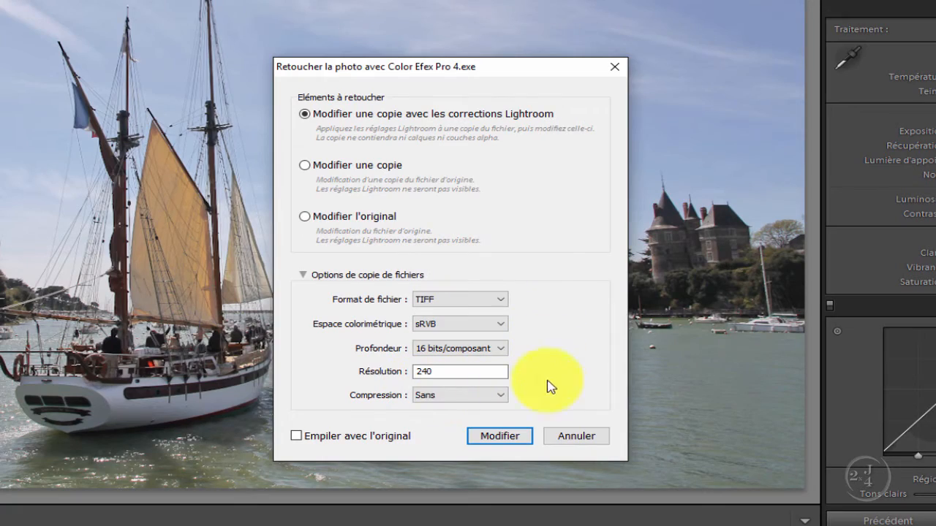
click(499, 437)
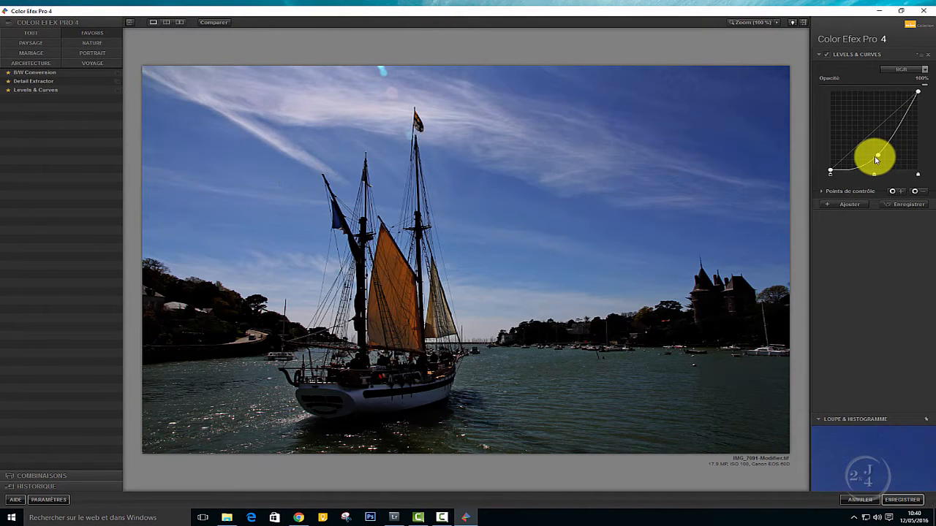
Straighten the Levels & Curves tone curve and browse the Paysage, Portrait and Nature filter categories before returning to the full list
drag(876, 159, 862, 145)
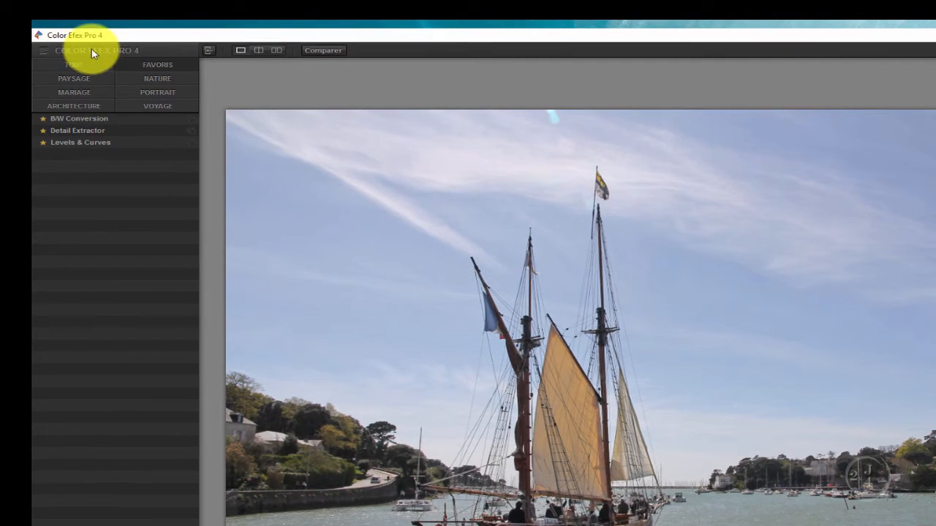
click(72, 64)
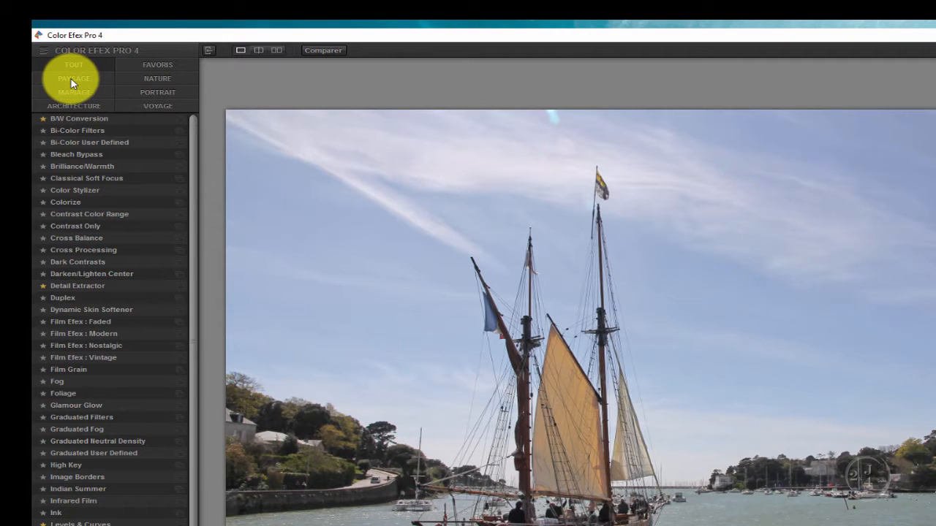
click(75, 92)
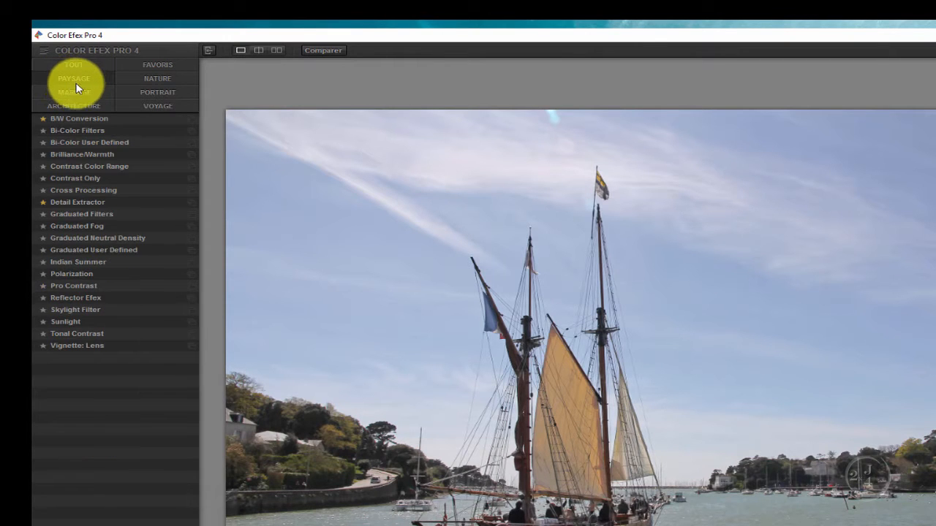
click(155, 94)
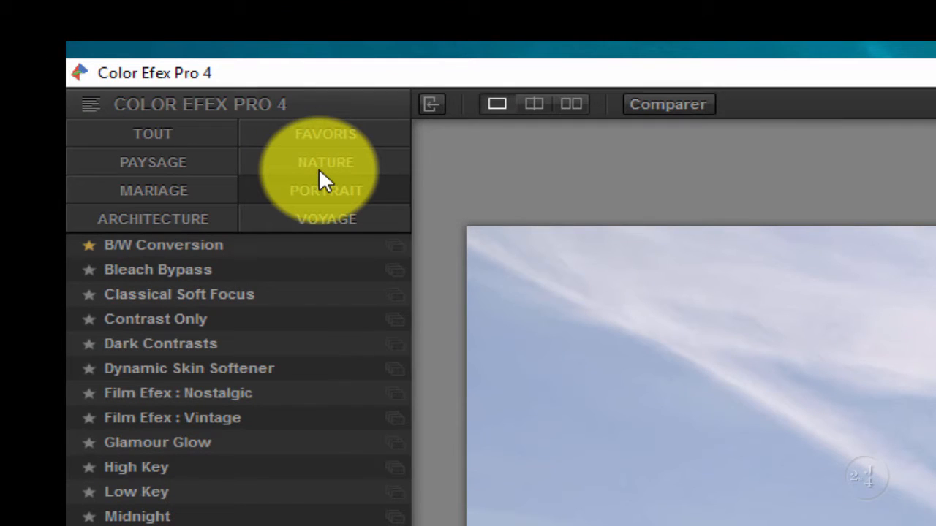
click(319, 171)
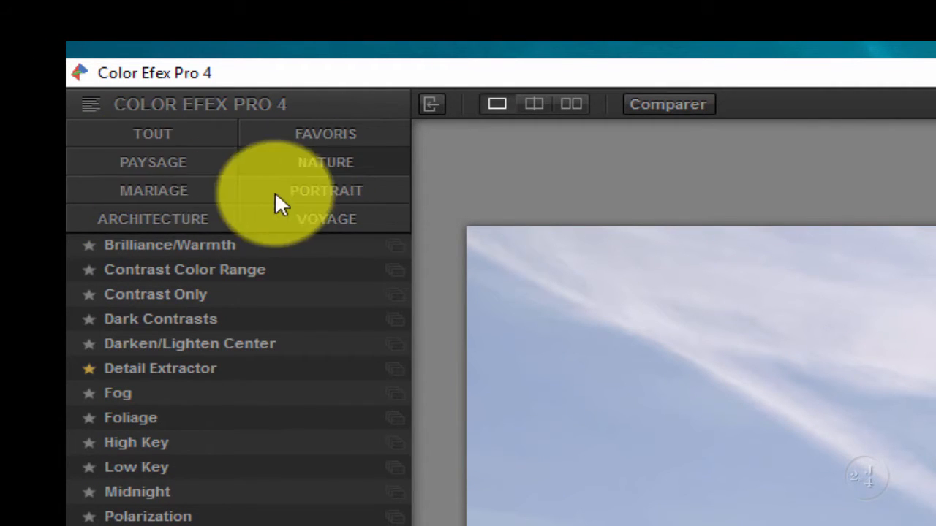
click(143, 156)
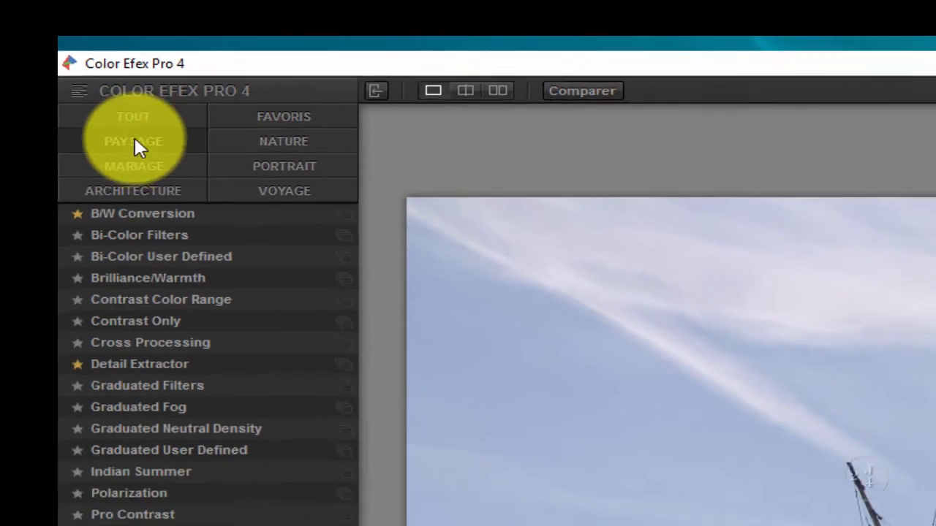
click(133, 117)
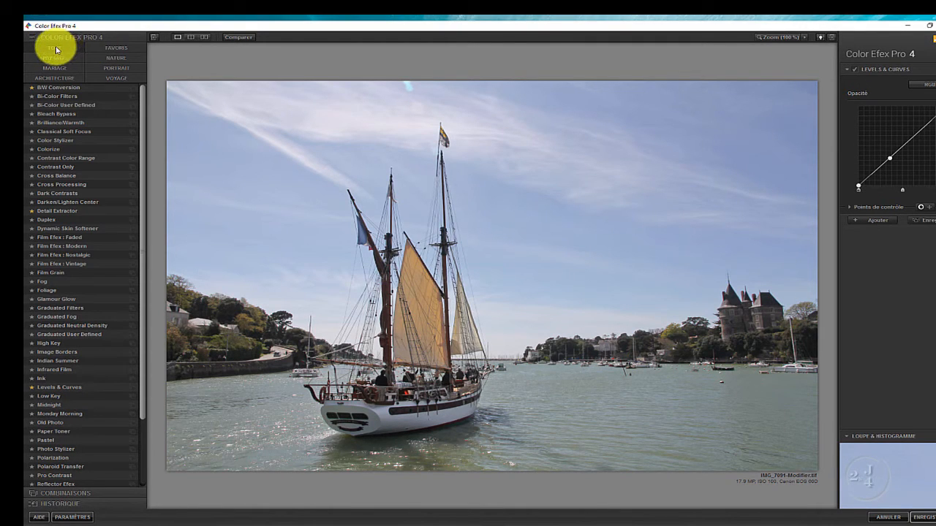
Try the Dark Contrasts, Duplex and Film Efex Faded, Modern and Vintage filters, plus a fog-type effect, on the photo
click(58, 193)
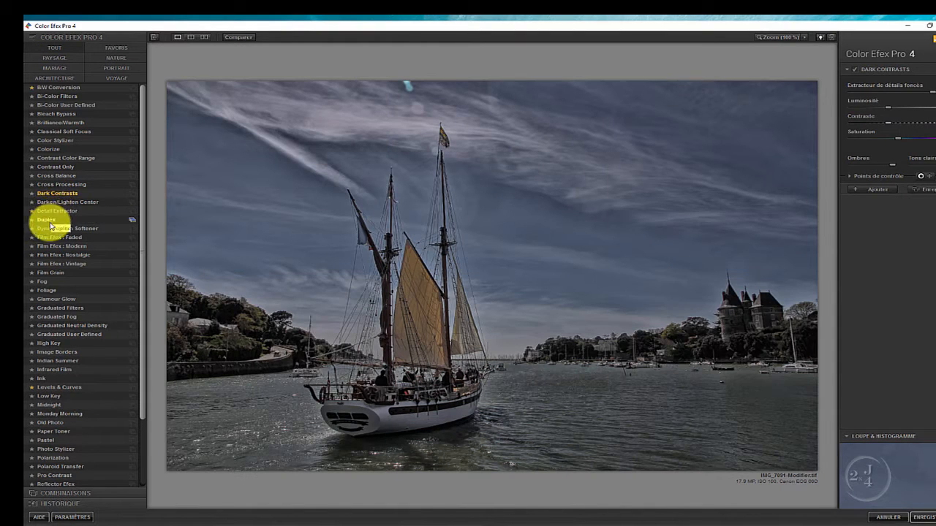
click(46, 220)
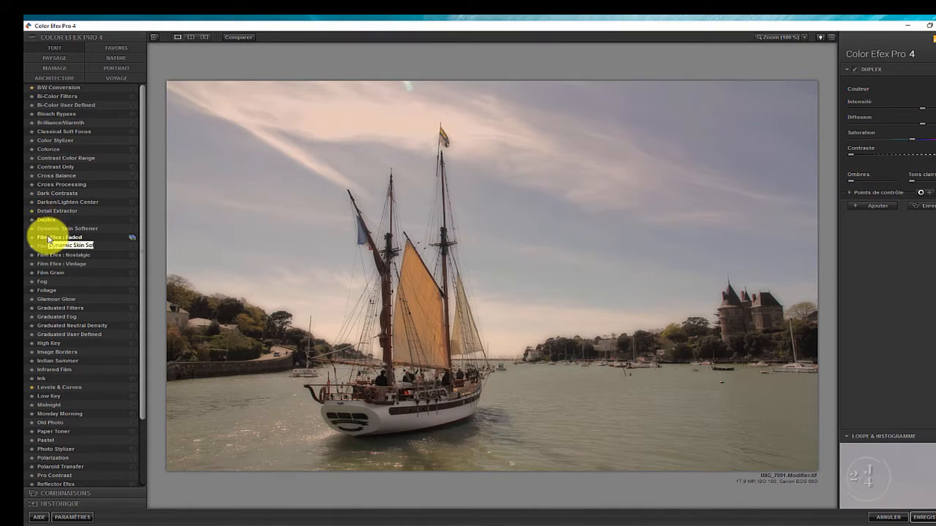
click(49, 238)
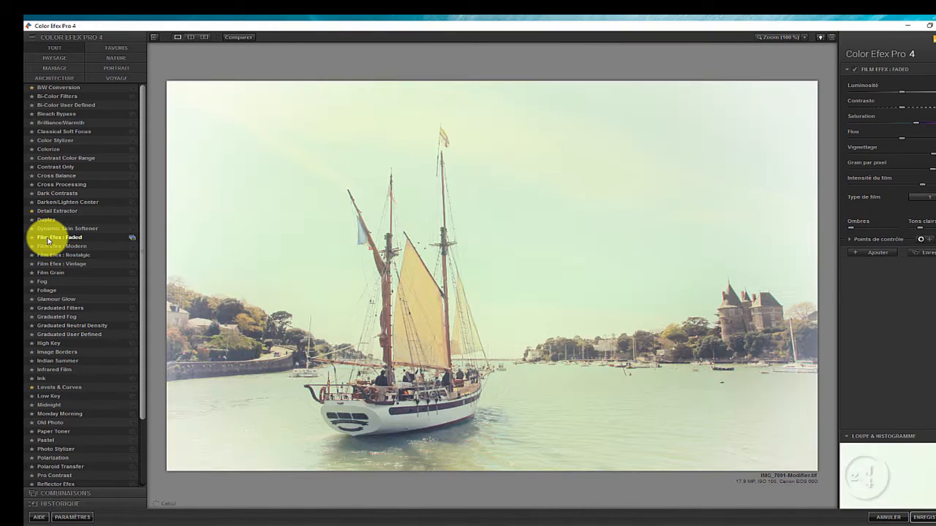
click(50, 264)
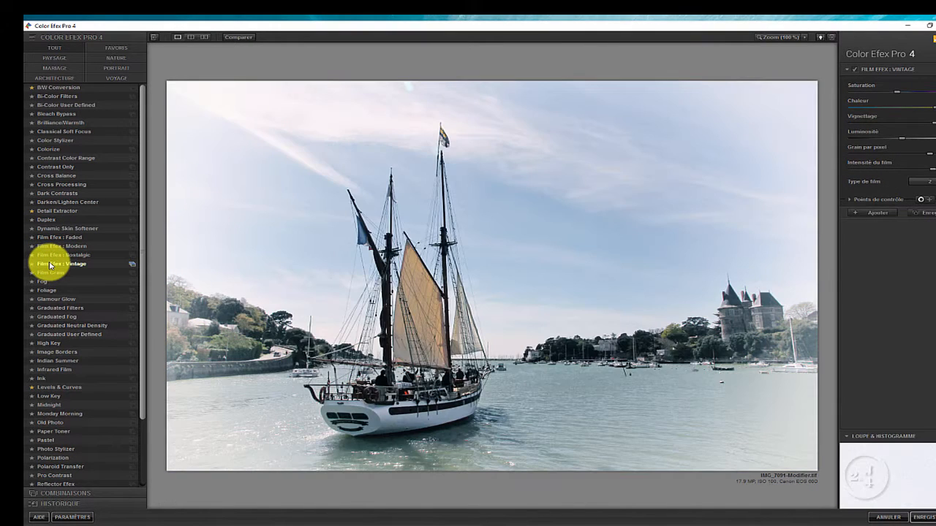
click(52, 149)
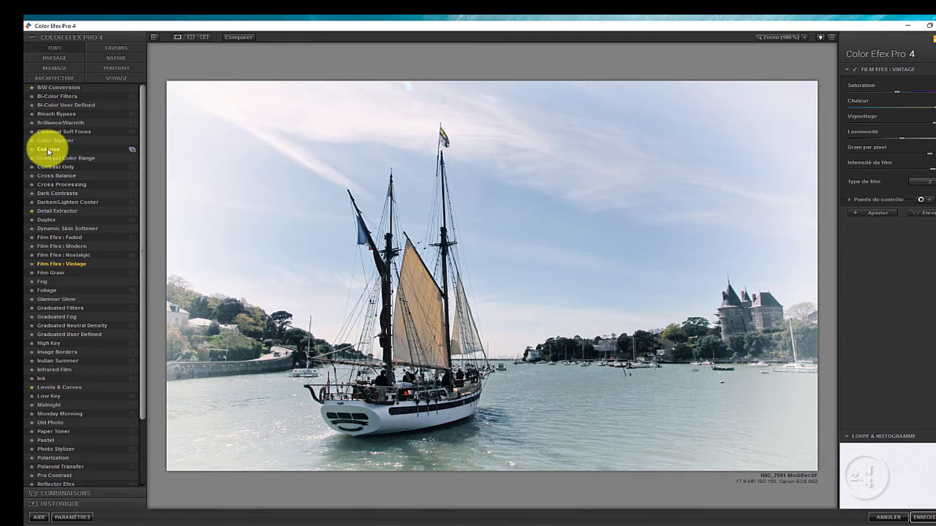
click(48, 247)
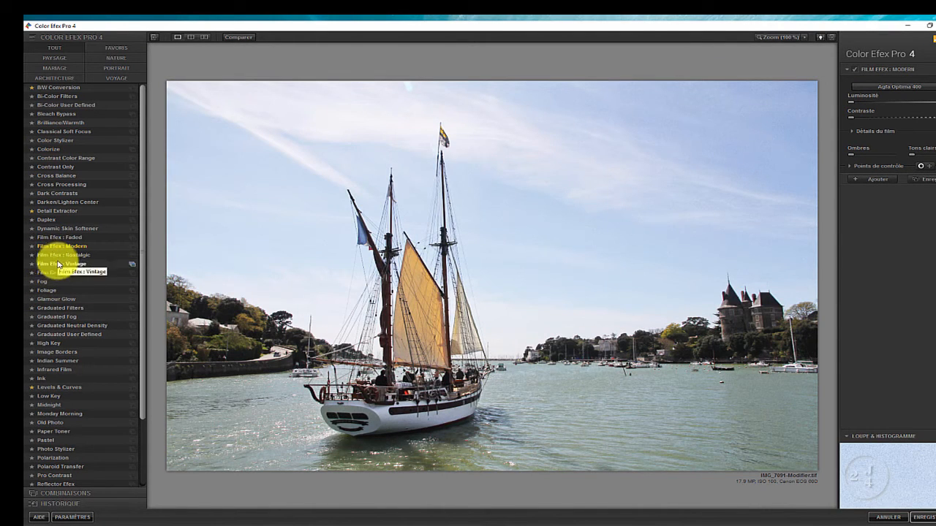
click(59, 264)
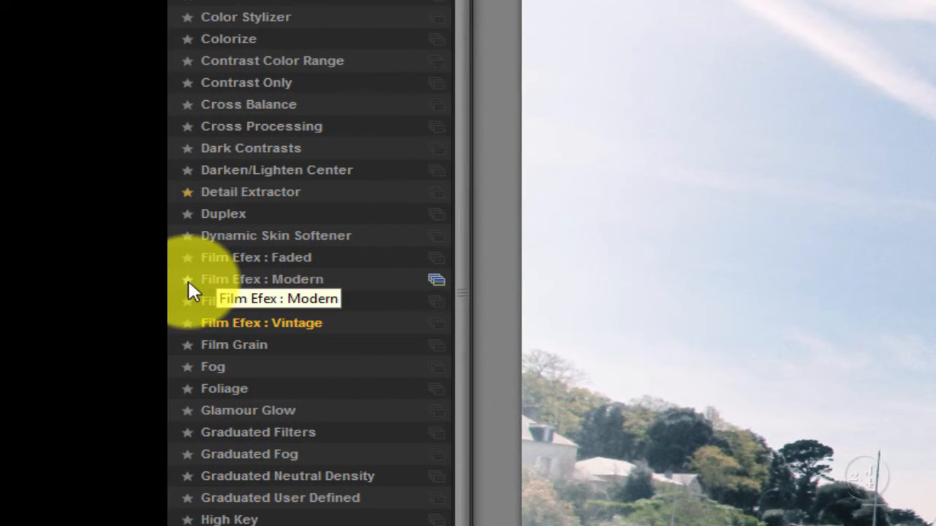
click(225, 458)
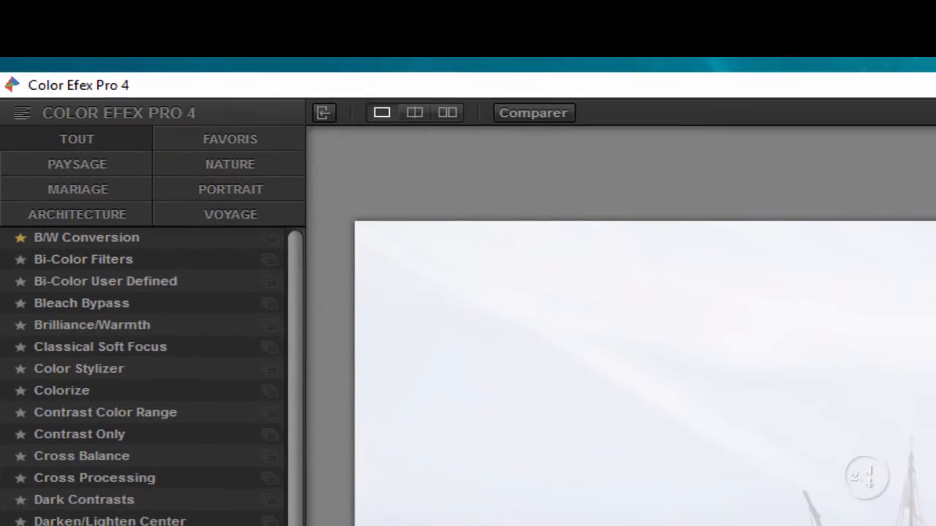
View the favourite filters, return to the complete filter list and apply Bleach Bypass to the photo
click(231, 140)
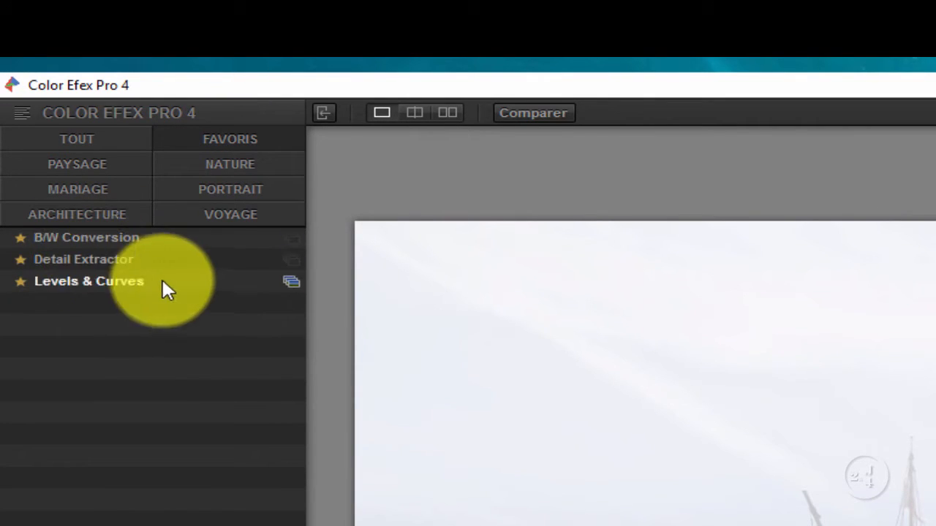
click(76, 142)
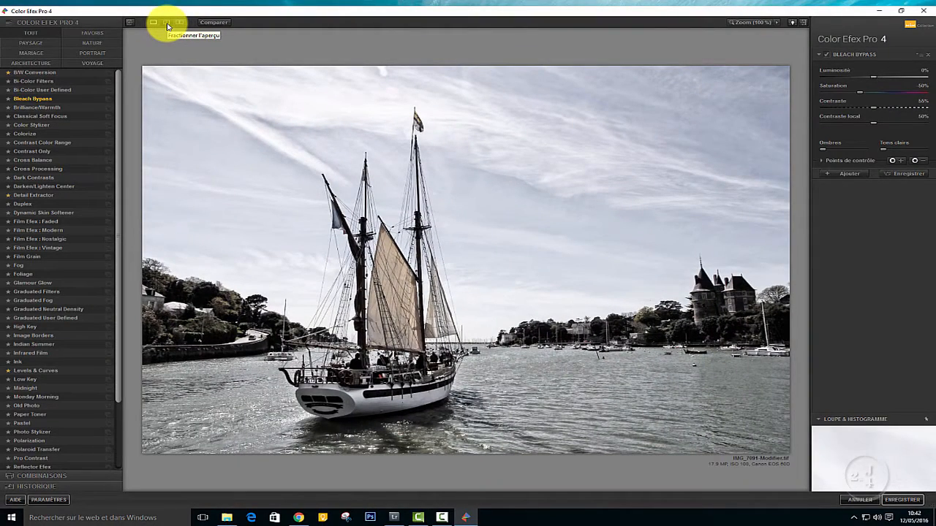
Compare the original with the Bleach Bypass version using a split preview with vertical and horizontal dividers, and a two-image preview
click(167, 27)
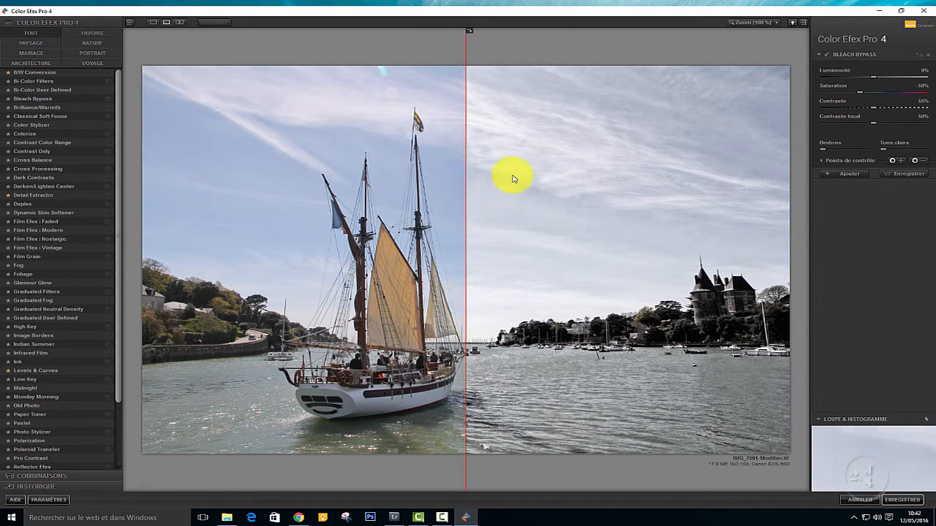
drag(464, 88, 426, 182)
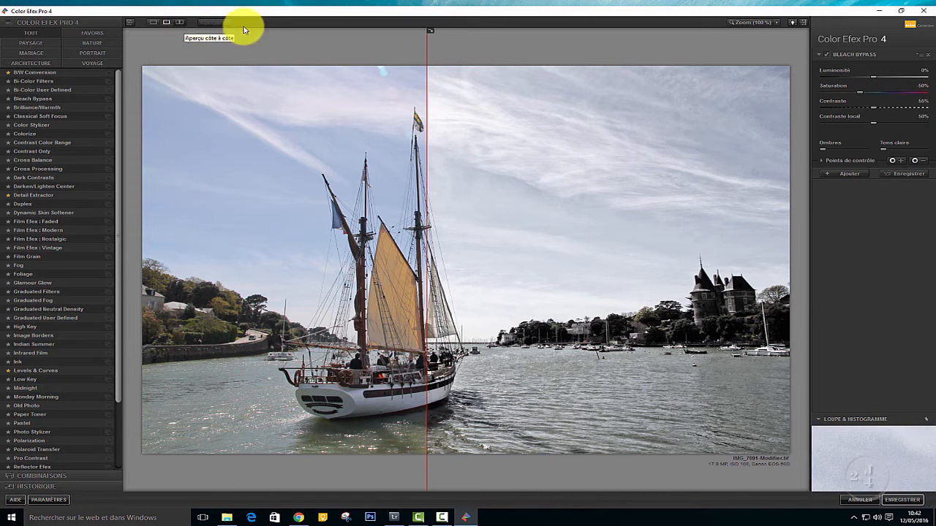
click(431, 35)
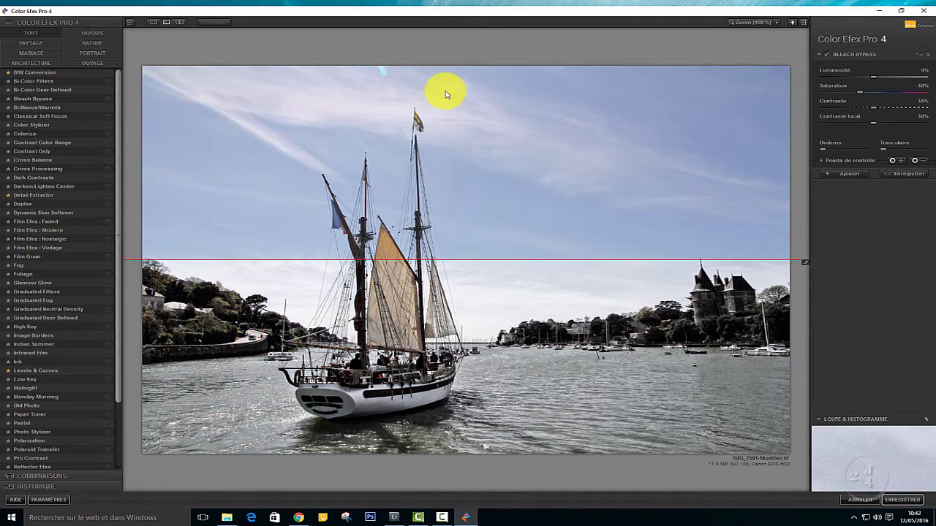
drag(510, 258, 520, 276)
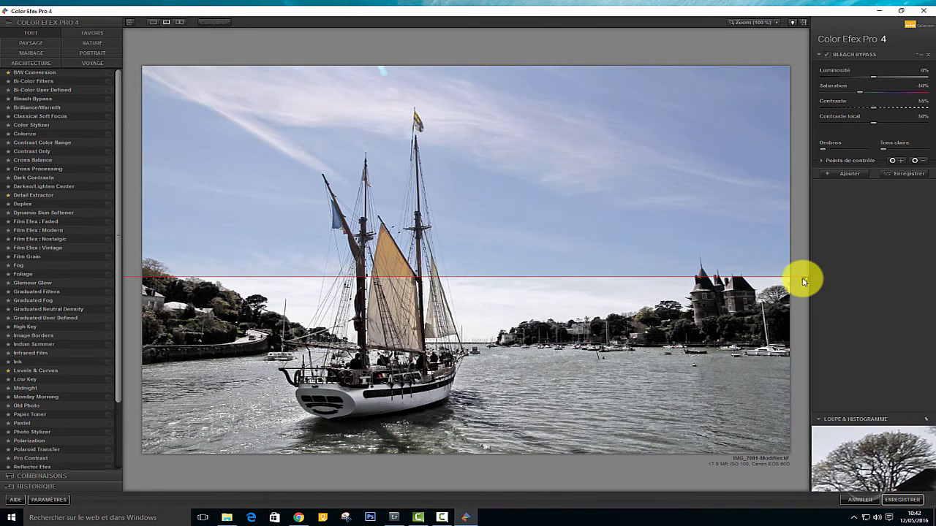
click(803, 278)
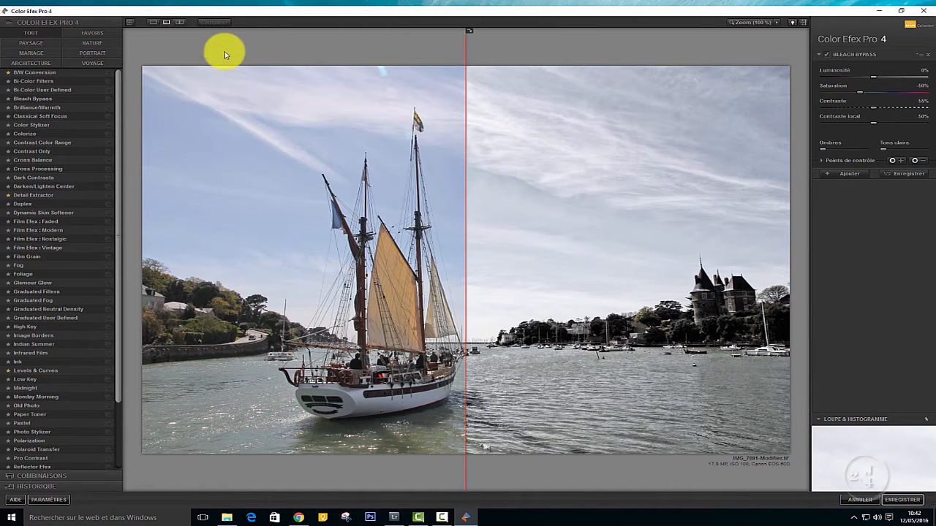
click(179, 23)
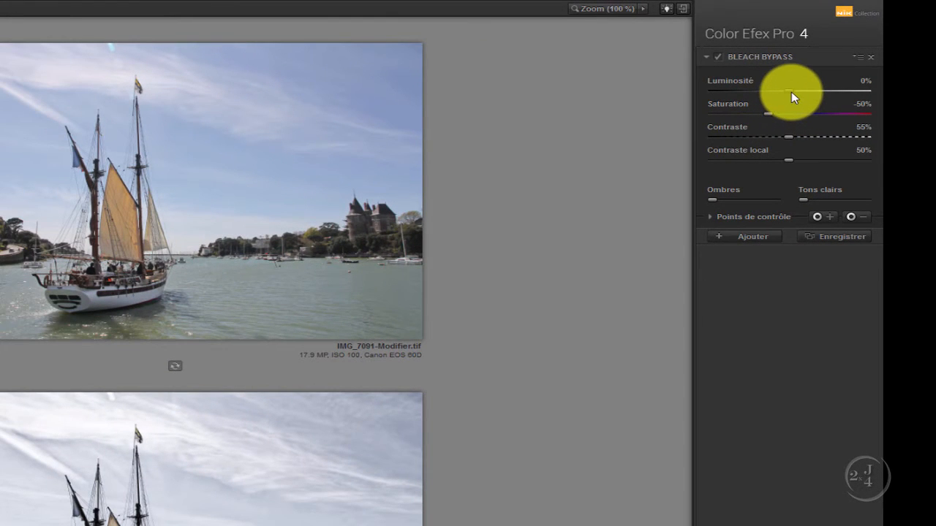
Try a darker Bleach Bypass luminosity of -28% and set it to 3%
drag(790, 91, 763, 103)
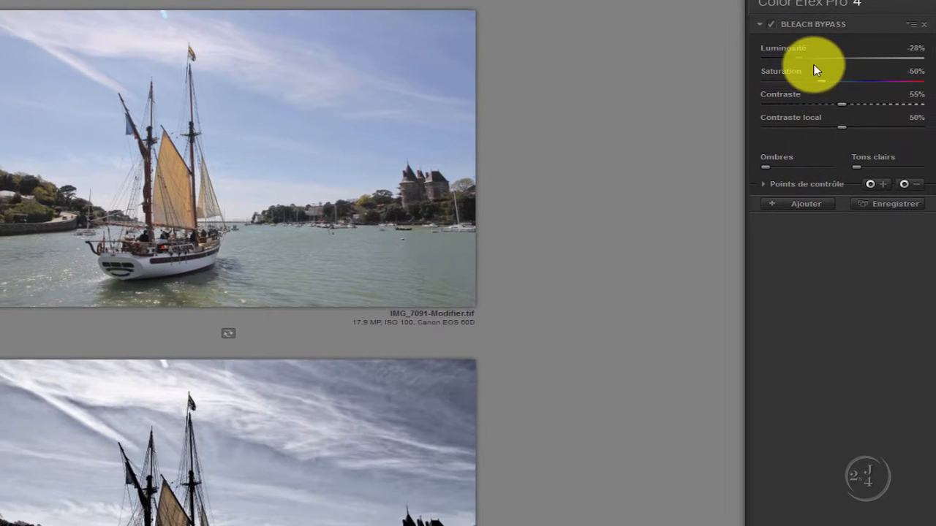
drag(815, 70, 849, 66)
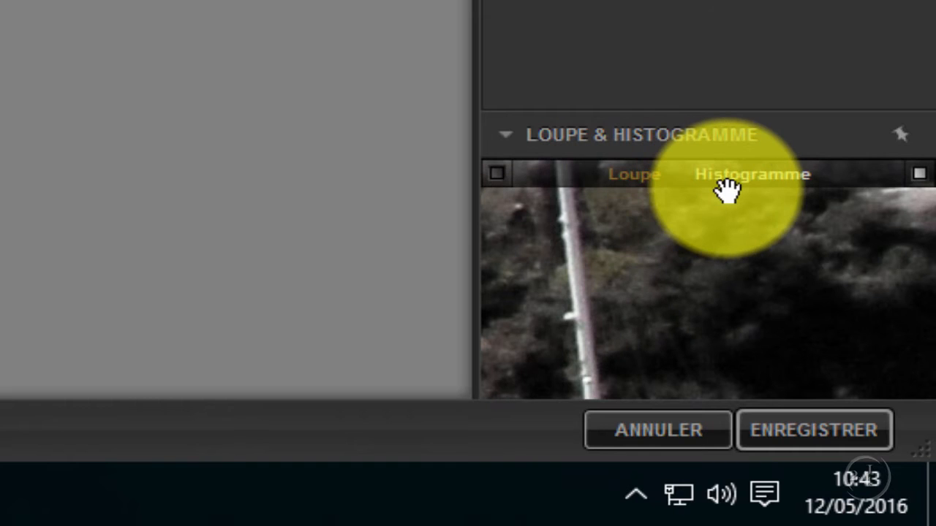
Check the photo's histogram and return to the loupe to examine the ship's details
click(762, 189)
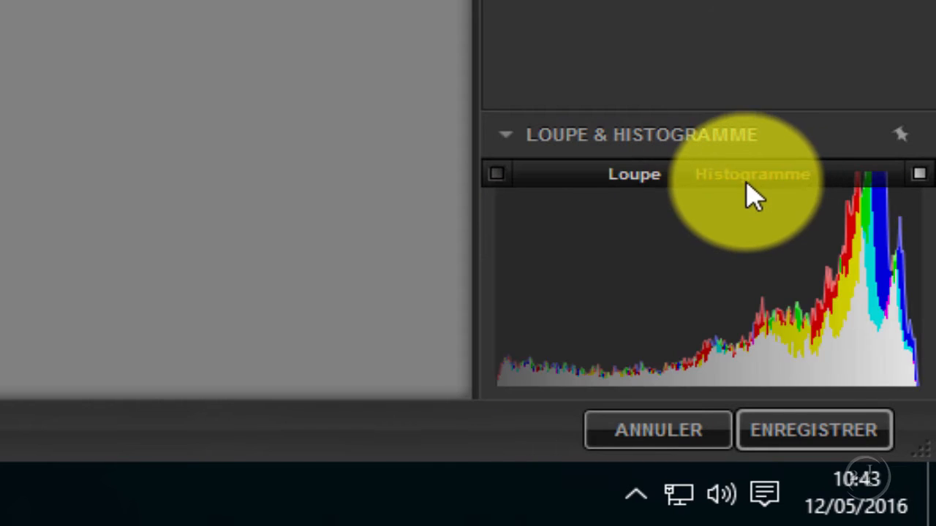
click(632, 189)
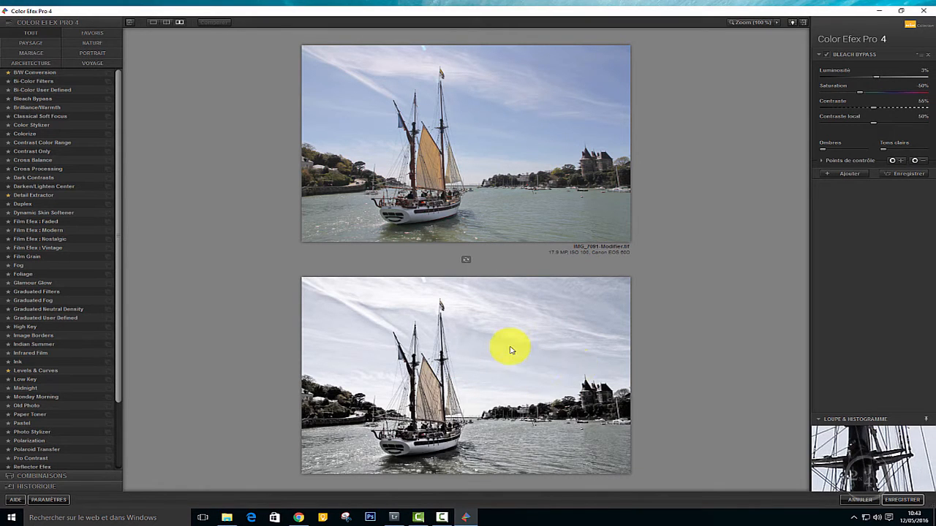
mouse_move(863, 461)
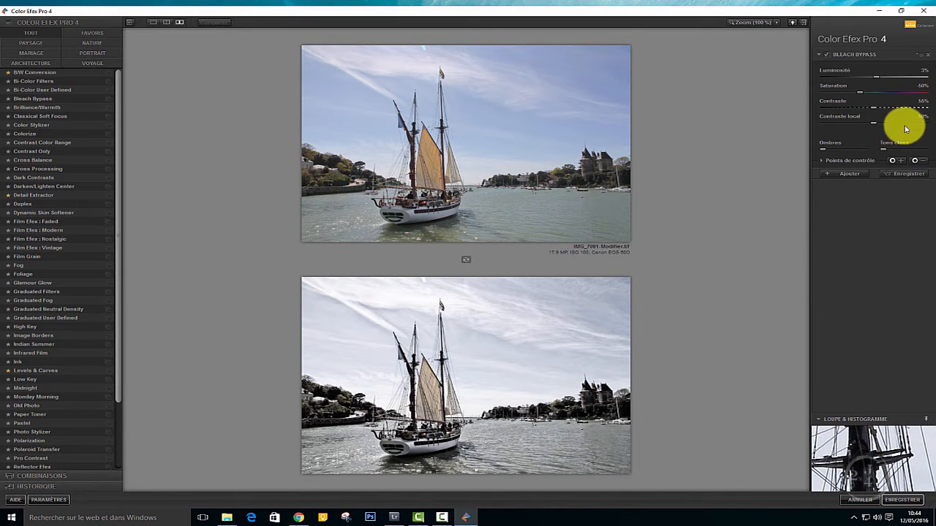
Try a Bleach Bypass contrast of 58% and return to the single-image preview
mouse_move(875, 111)
mouse_down()
mouse_move(836, 115)
mouse_move(912, 119)
mouse_move(919, 110)
mouse_move(881, 116)
mouse_up()
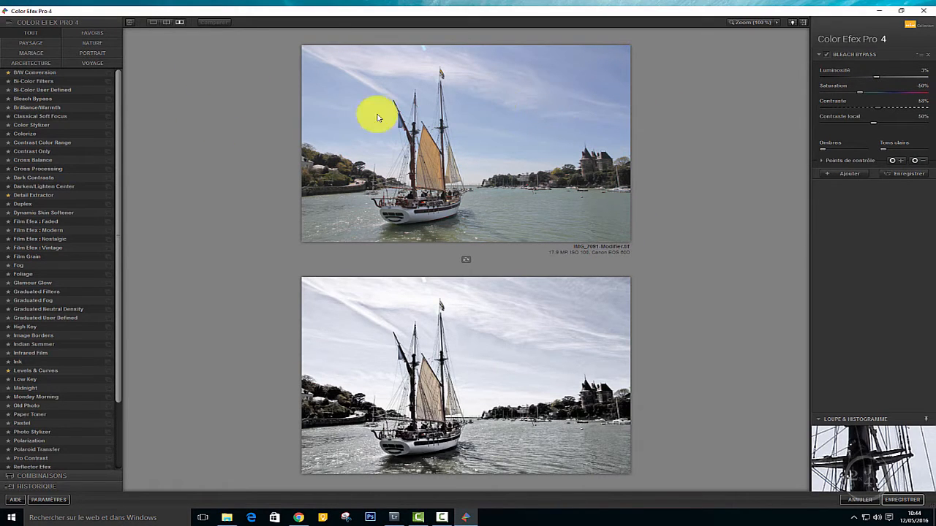
click(152, 23)
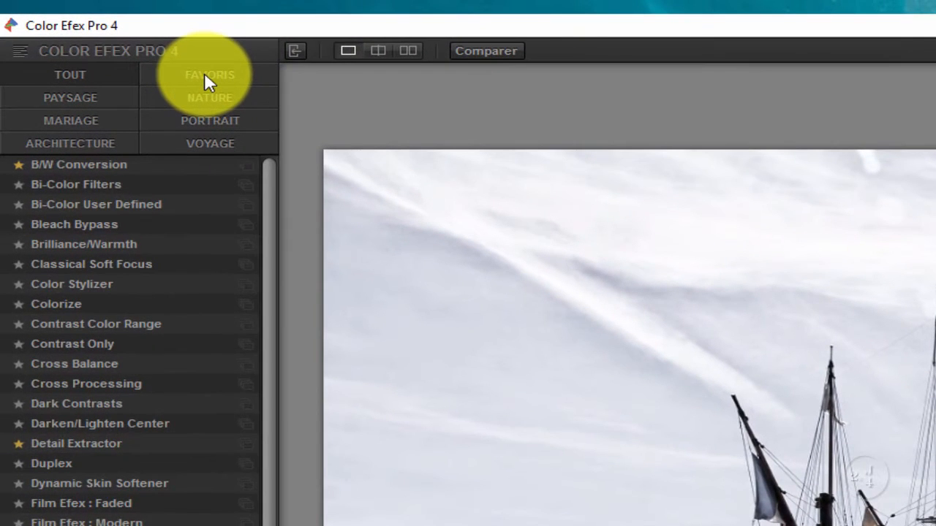
Apply the favourite Detail Extractor filter, setting detail extraction to 69%, contrast to 47% and saturation to 33%
click(205, 75)
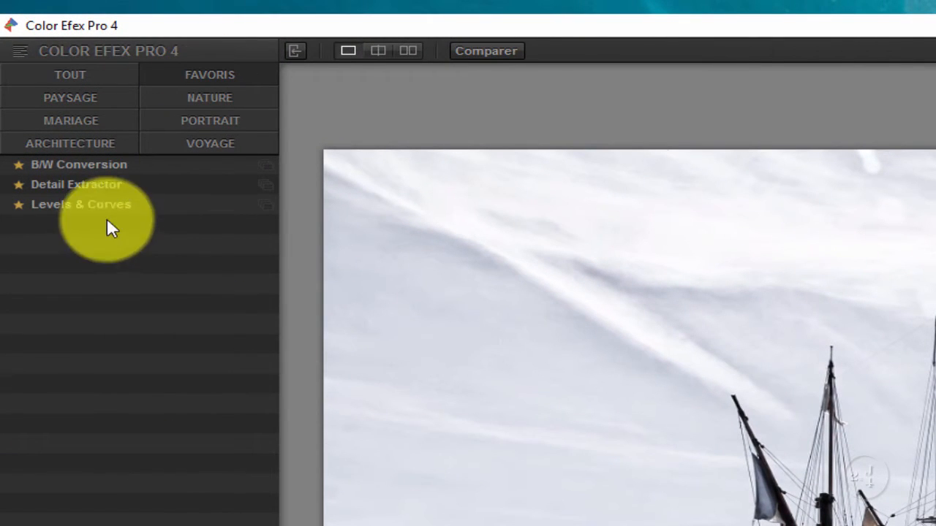
click(31, 184)
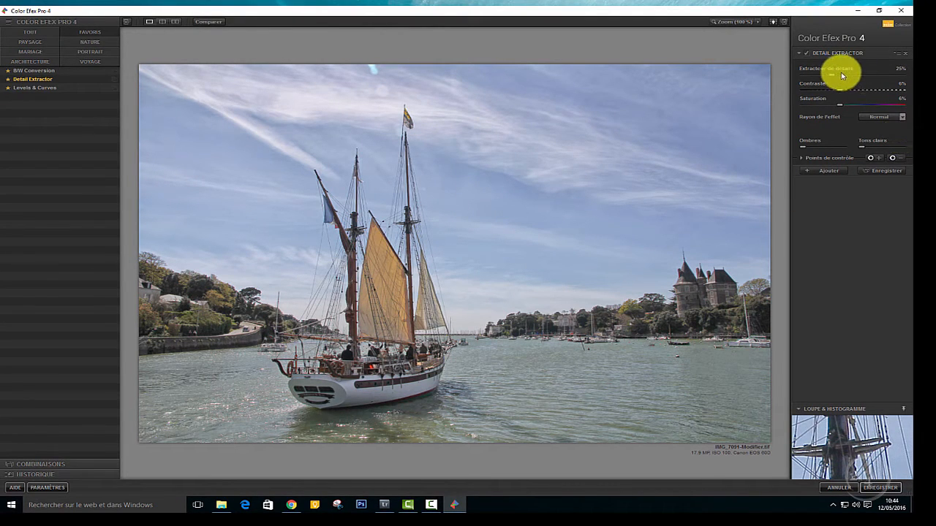
drag(830, 74, 856, 80)
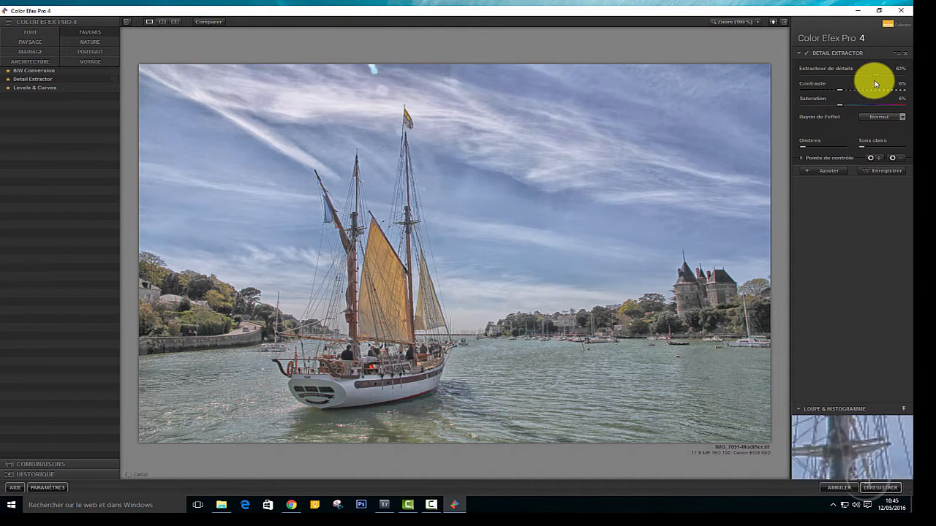
drag(875, 83, 878, 85)
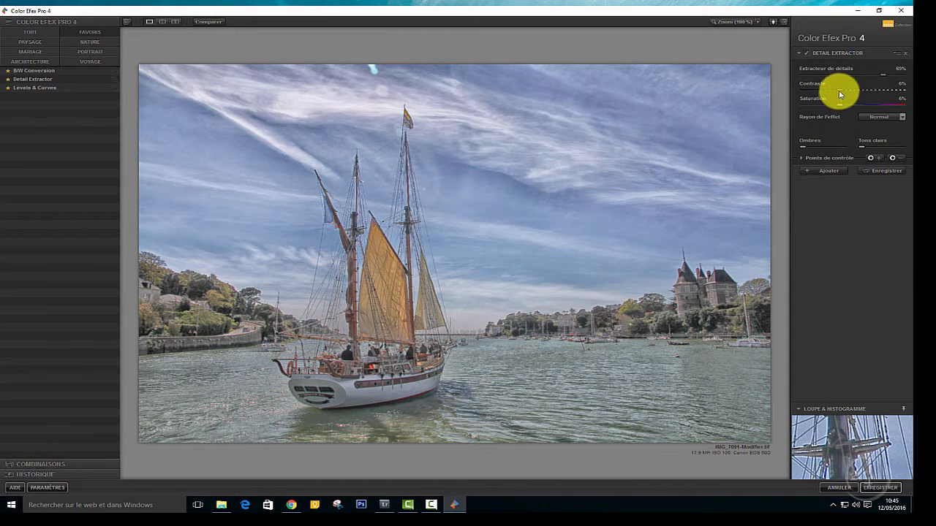
mouse_move(850, 97)
mouse_down()
mouse_move(864, 97)
mouse_move(838, 104)
mouse_move(851, 109)
mouse_up()
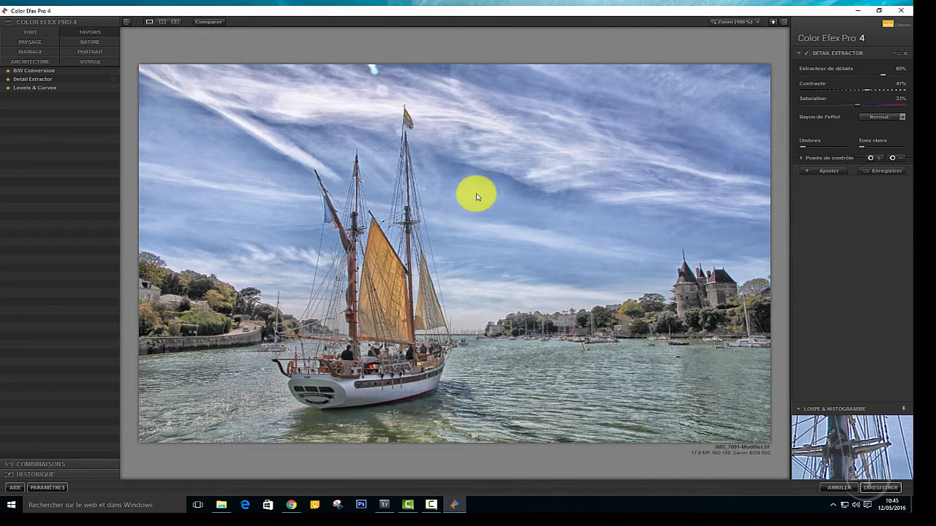
Compare the original with the Detail Extractor version in a two-image preview, and save the result back to Lightroom
click(173, 26)
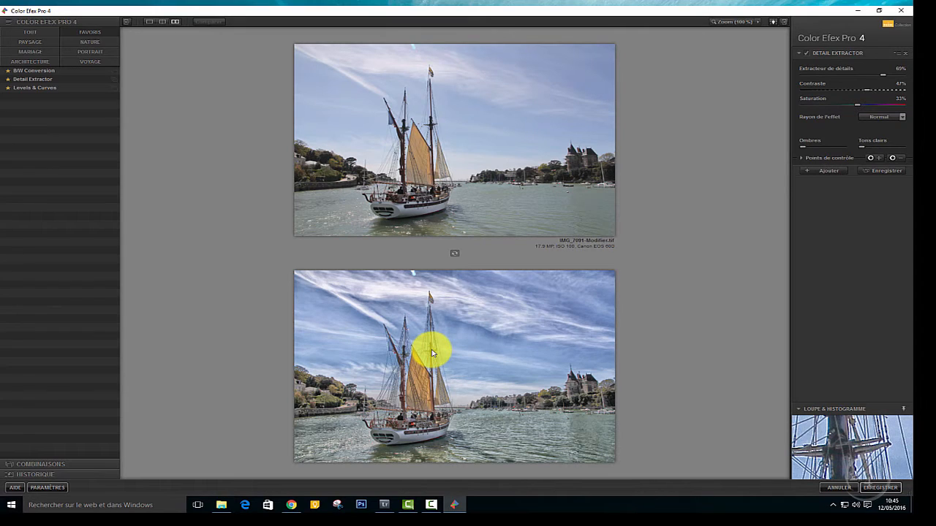
click(882, 494)
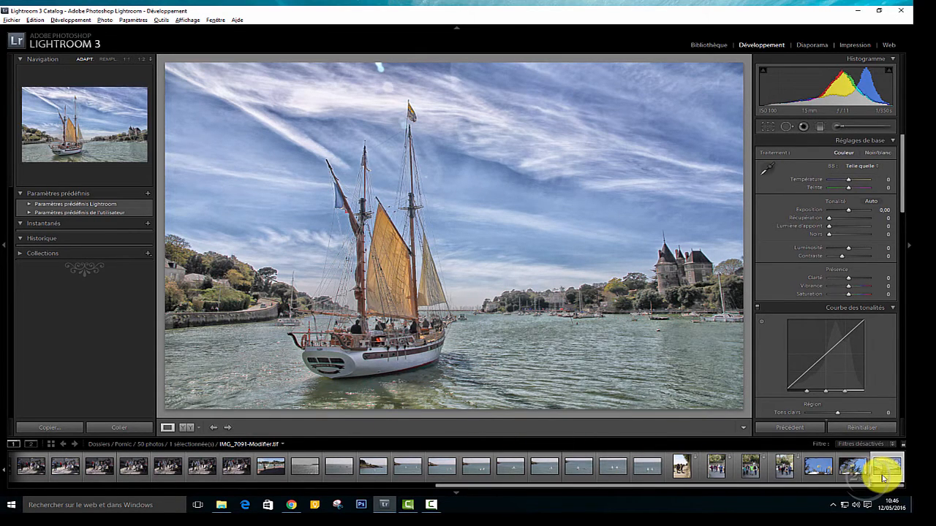
Find the original IMG_7091.CR2 among the folder's photos and compare it with the Detail Extractor version
drag(455, 487, 62, 505)
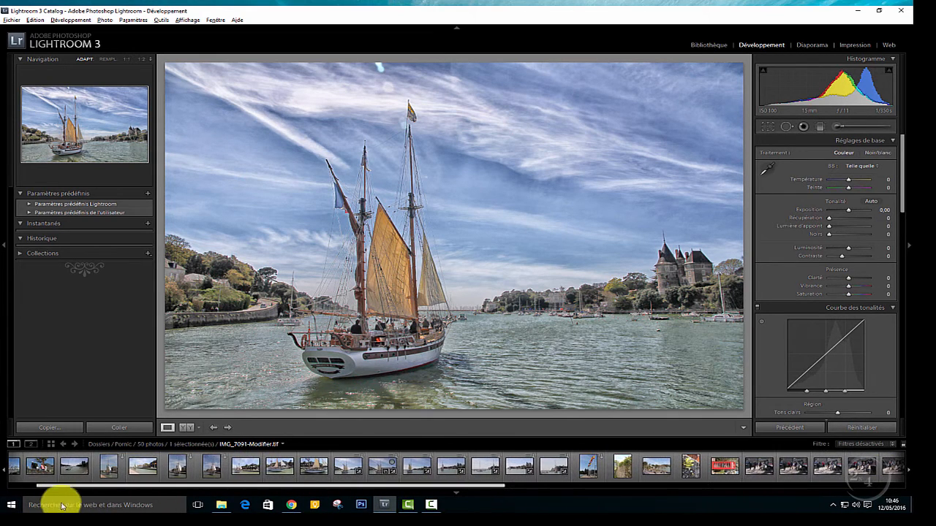
click(356, 466)
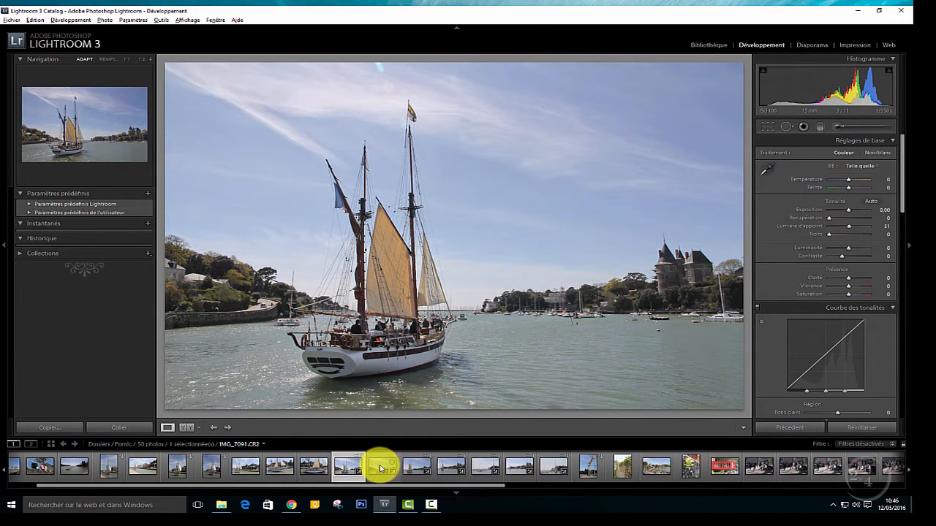
click(379, 469)
click(349, 468)
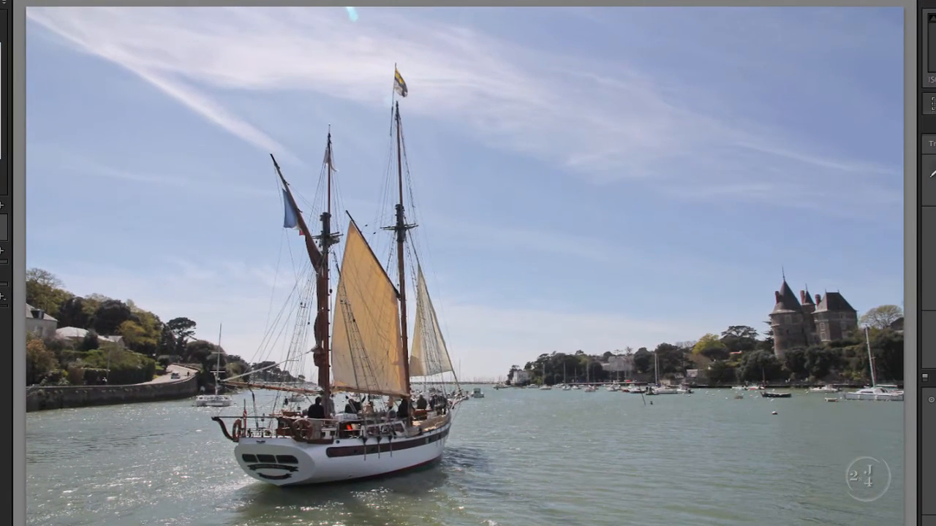
key(Right)
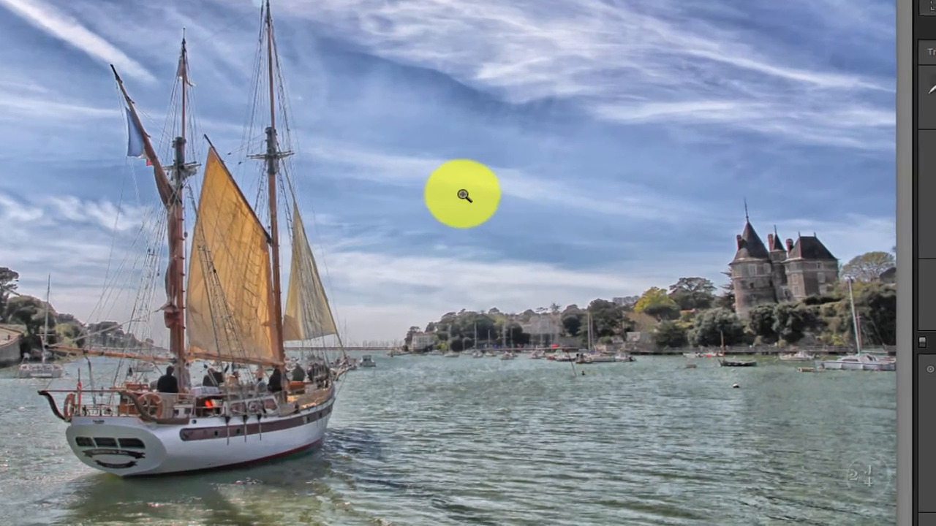
Examine the noise in the sky around the masts of the edited photo at 1:1, and return to the full view
click(554, 256)
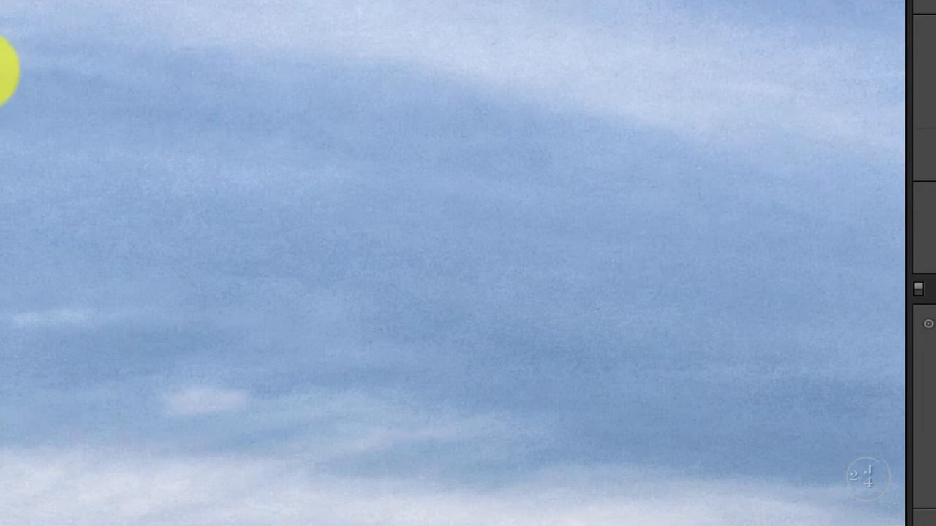
click(3, 84)
click(271, 57)
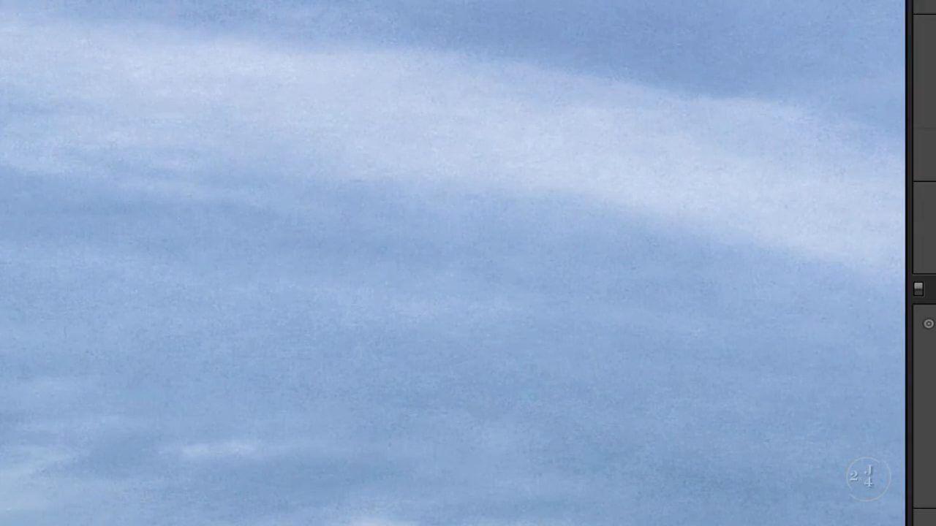
drag(1, 73, 431, 47)
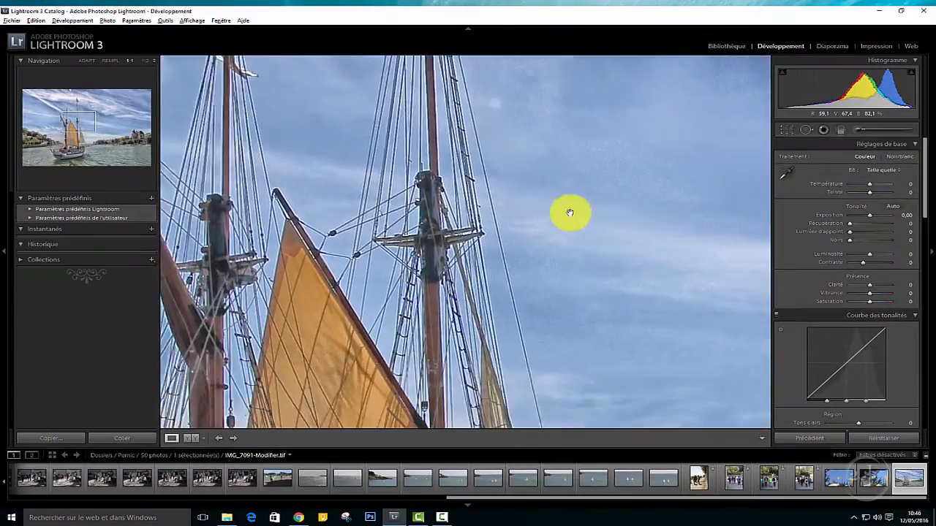
drag(569, 213, 424, 213)
click(424, 213)
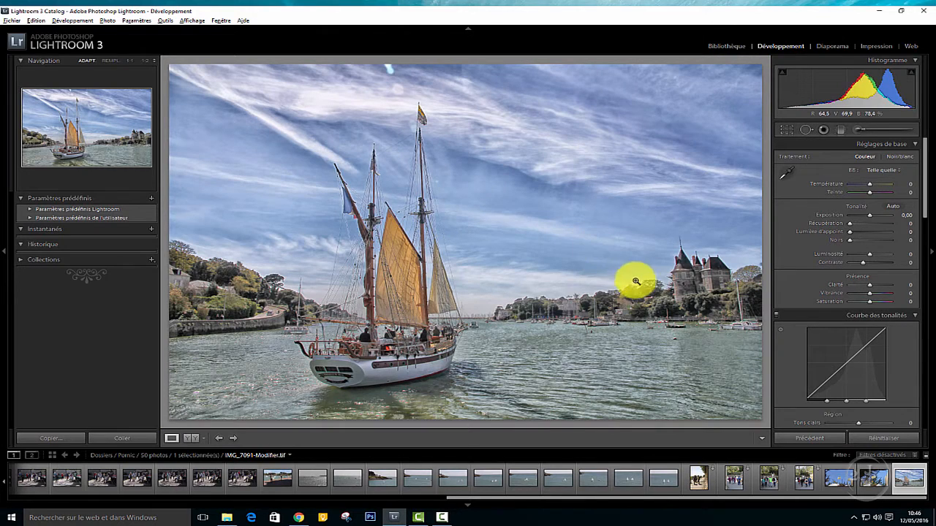
Open a 16-bit TIFF copy of the edited photo with Lightroom corrections in Dfine 2 and view it whole in a single-image preview
right_click(531, 224)
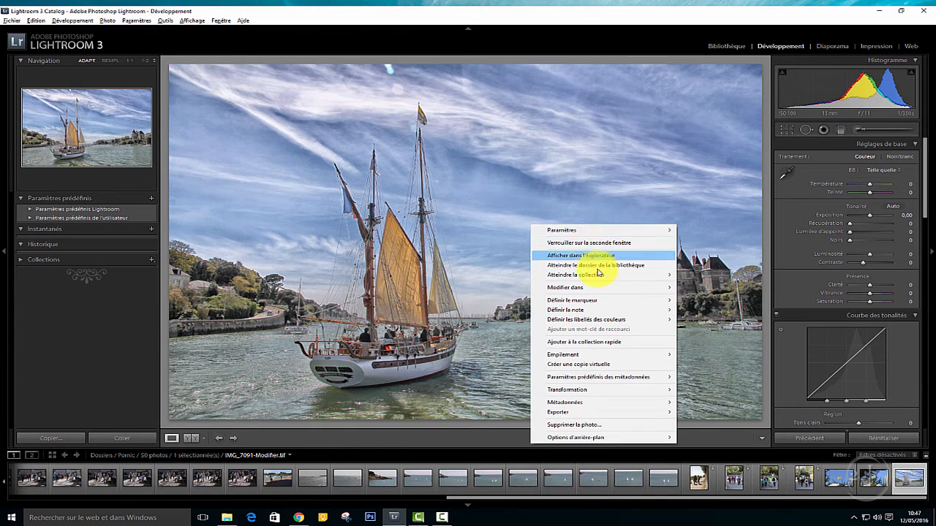
mouse_move(603, 286)
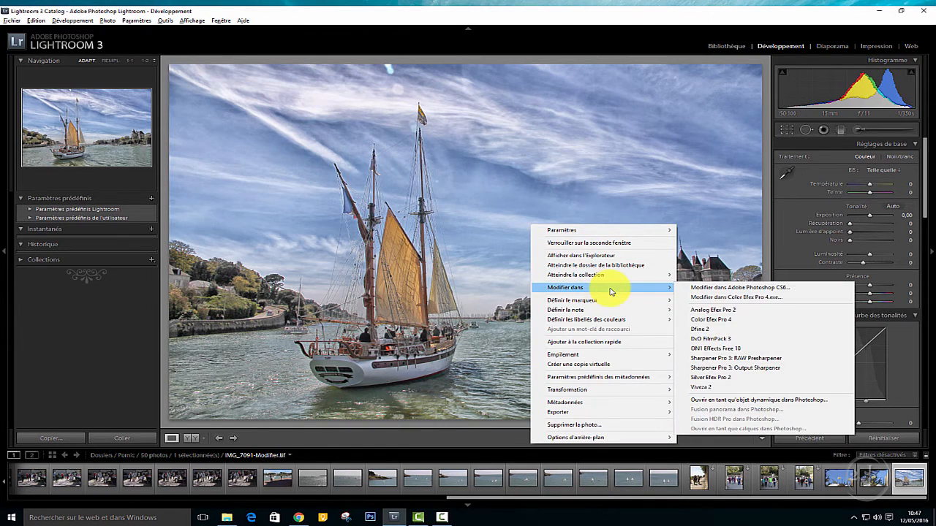
click(700, 329)
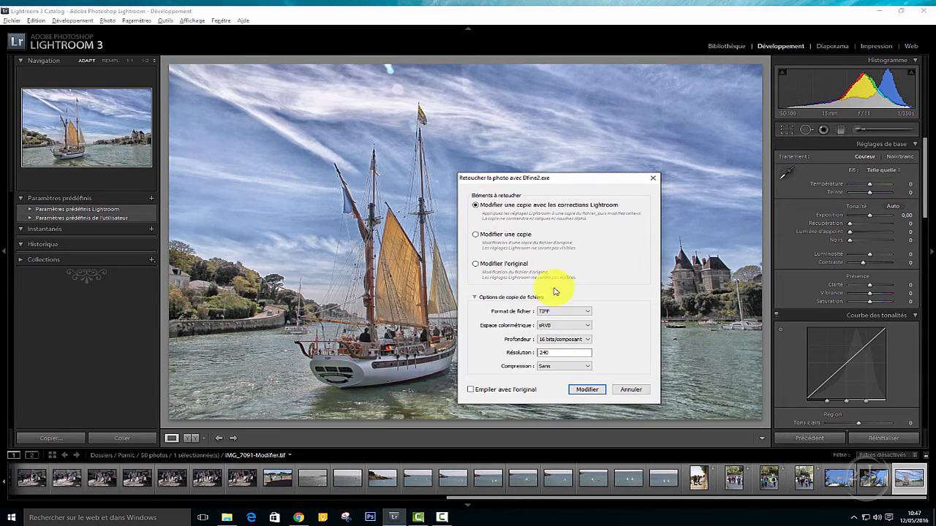
click(585, 389)
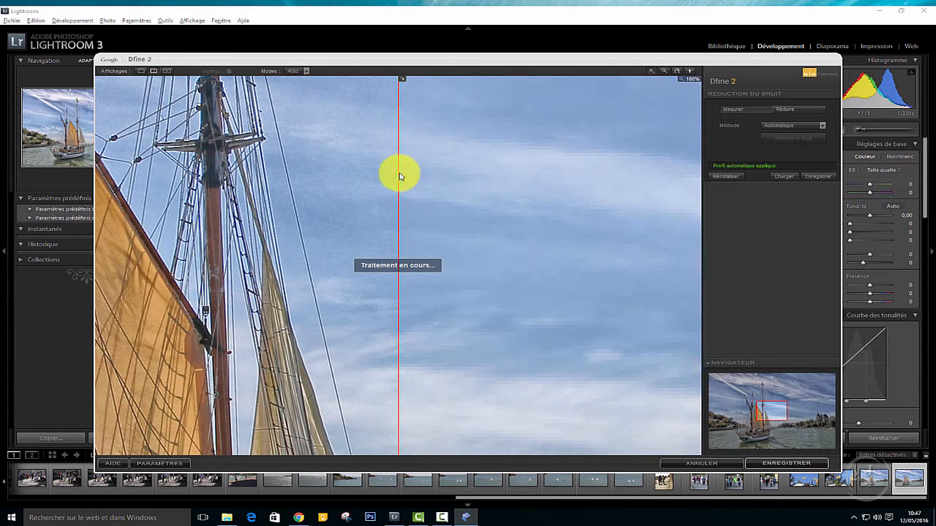
click(141, 71)
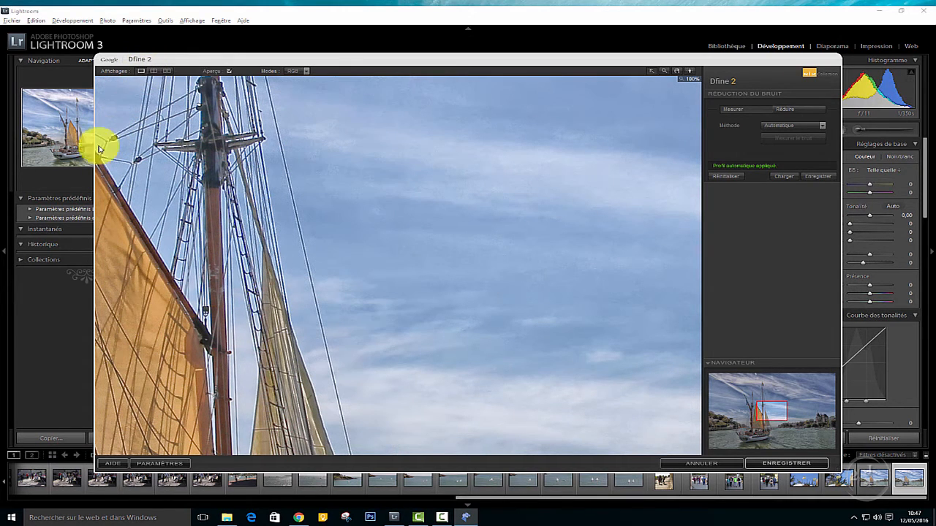
click(291, 197)
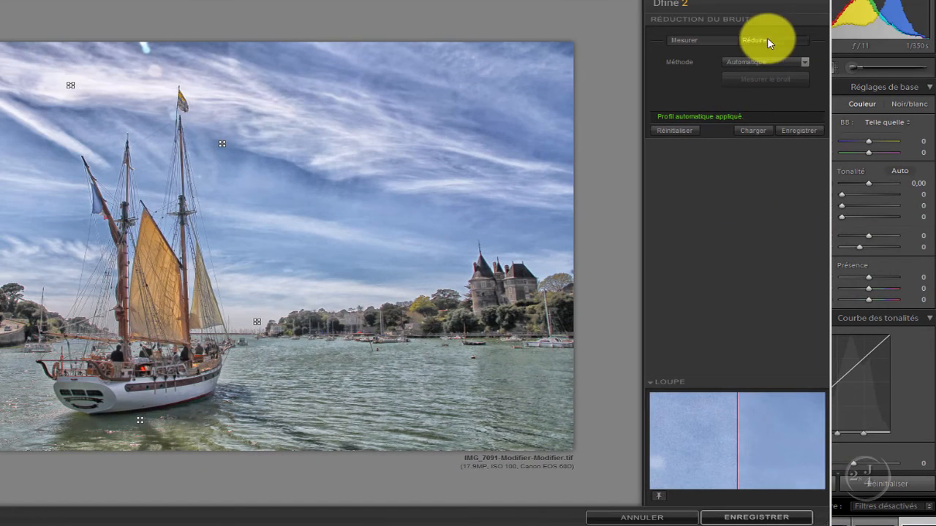
Set Dfine's contrast noise reduction to 153% and colour noise reduction to 144%, and save the photo back to Lightroom
click(767, 40)
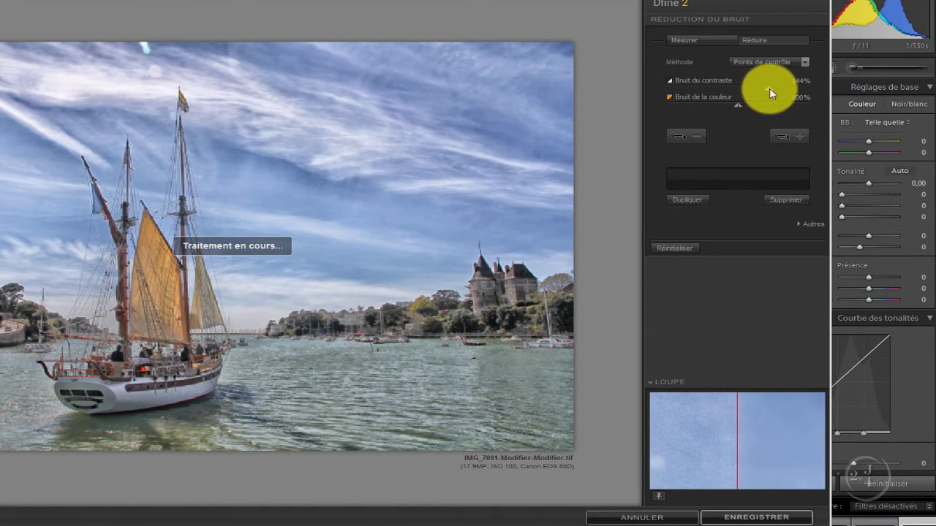
drag(740, 106, 768, 108)
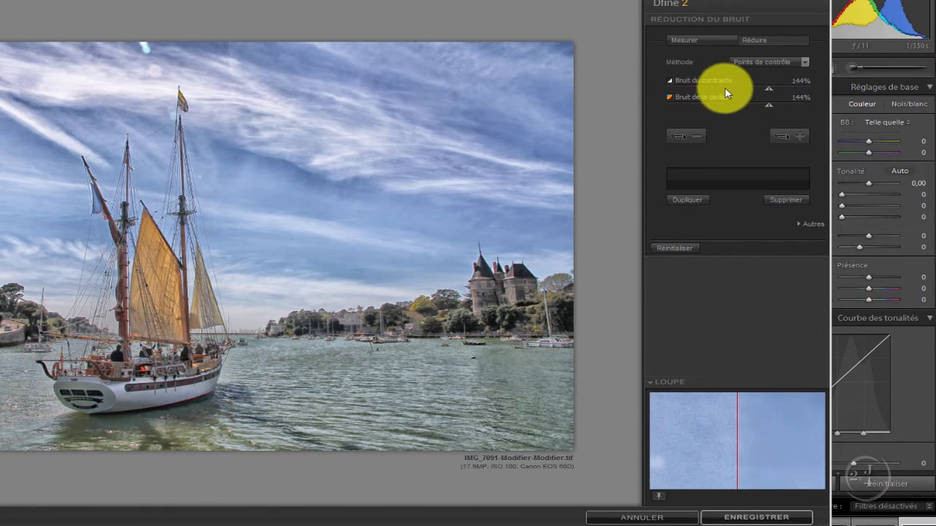
drag(768, 89, 774, 89)
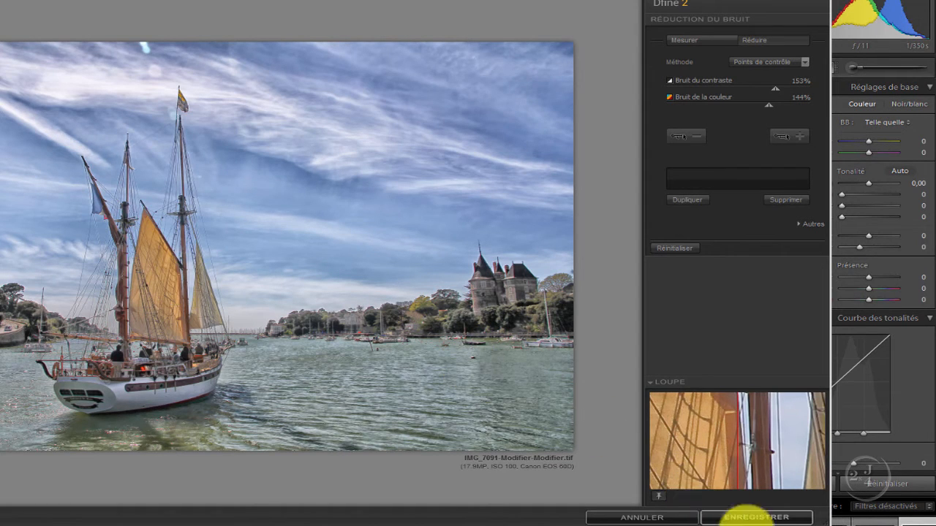
click(768, 518)
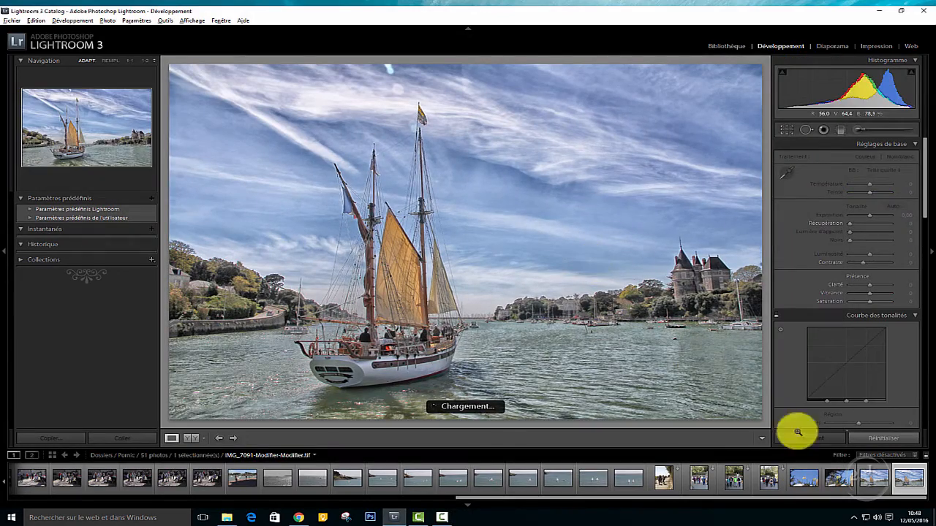
Compare the sky noise around the masts at 1:1 between the Detail Extractor version and the Dfine version
click(872, 479)
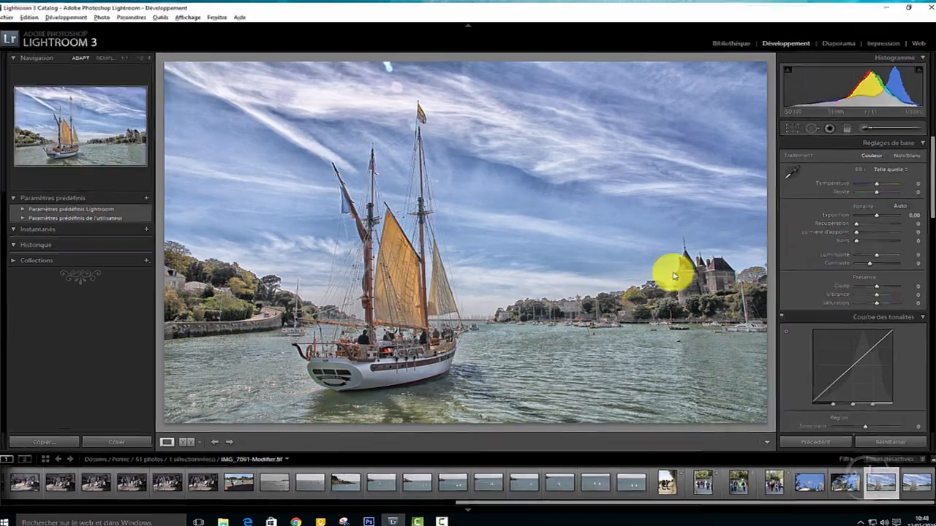
click(598, 239)
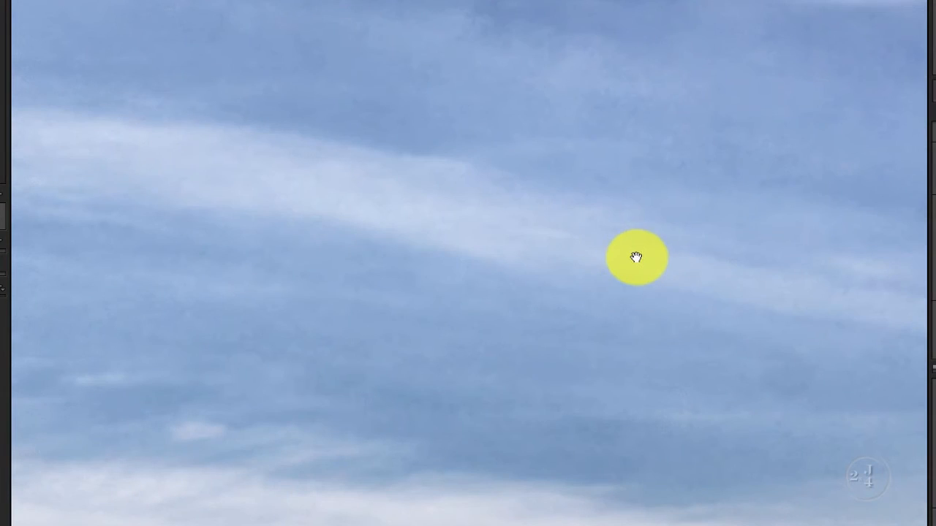
drag(509, 188, 932, 325)
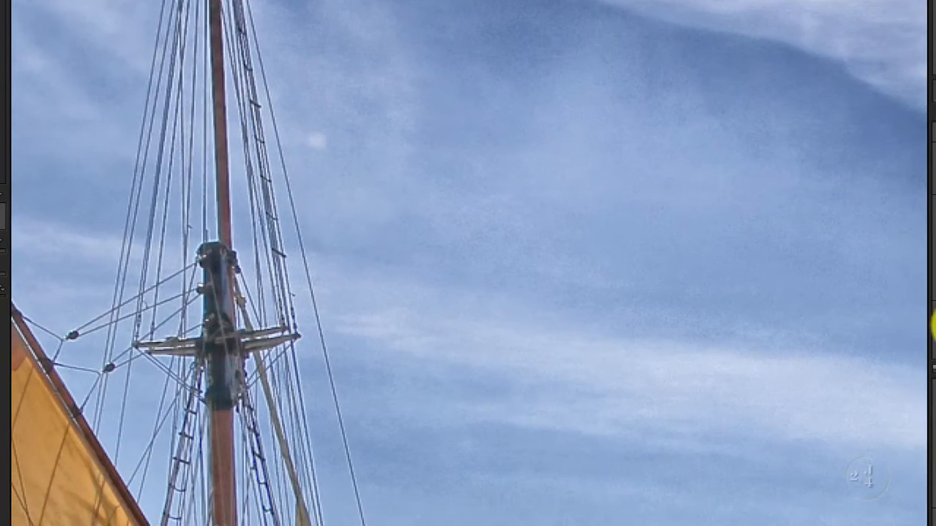
drag(514, 219, 445, 276)
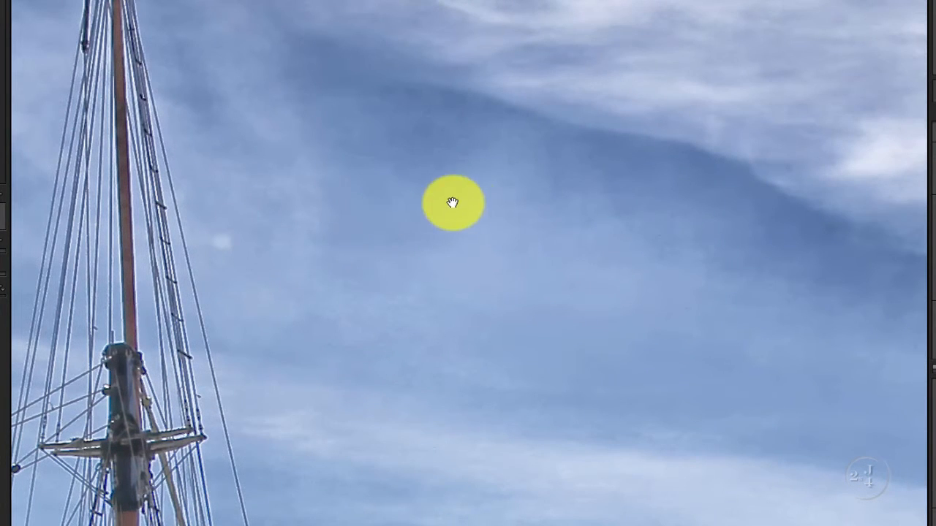
drag(432, 234, 532, 386)
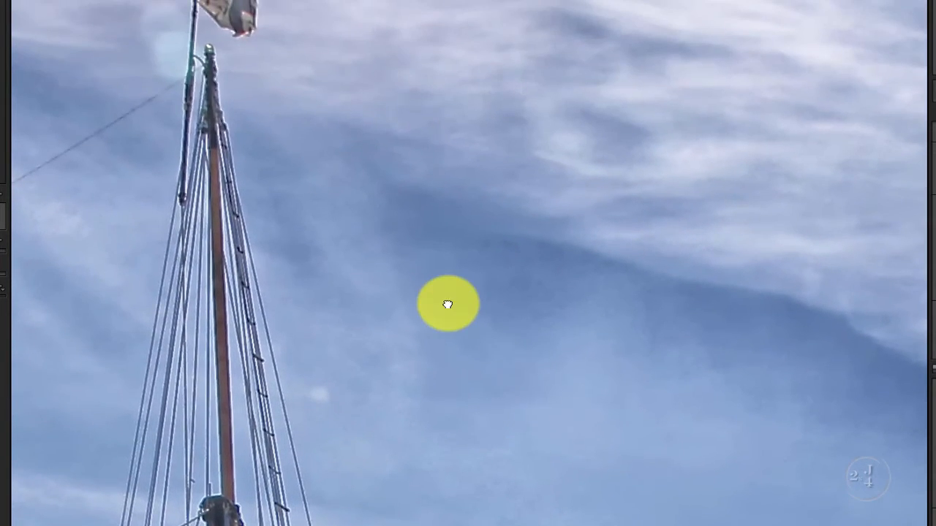
click(447, 305)
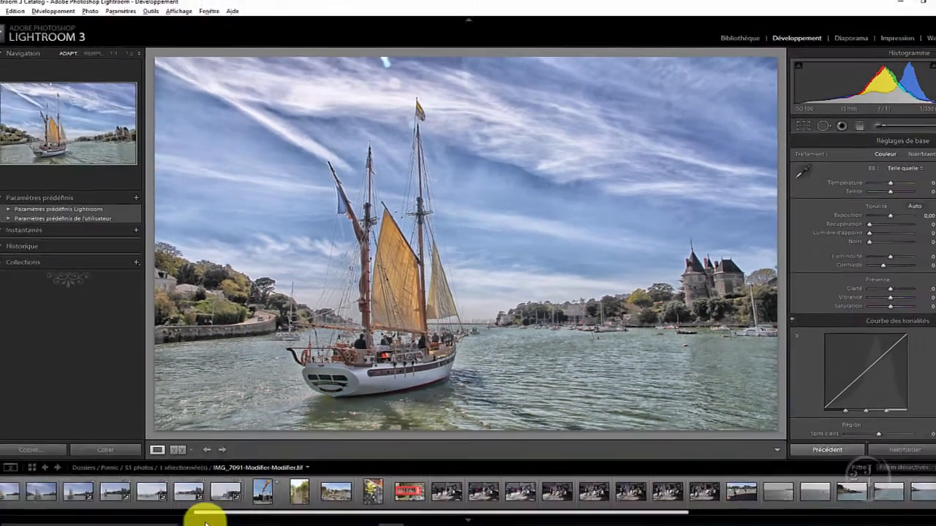
Display the original IMG_7091.CR2 to compare it with the denoised photo
drag(206, 516, 79, 502)
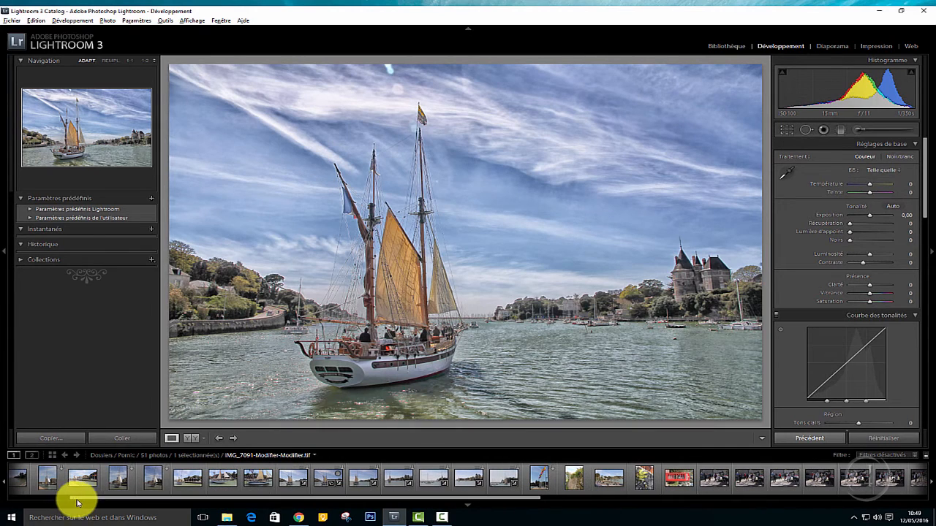
click(328, 480)
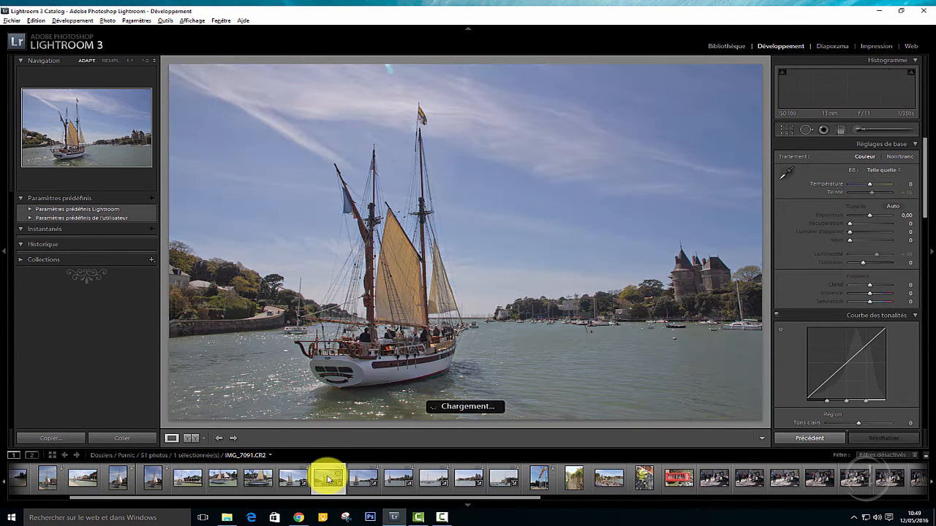
Open a 16-bit TIFF copy of IMG_7092.JPG with Lightroom corrections in Color Efex Pro 4 and view it in a single-image preview
click(371, 478)
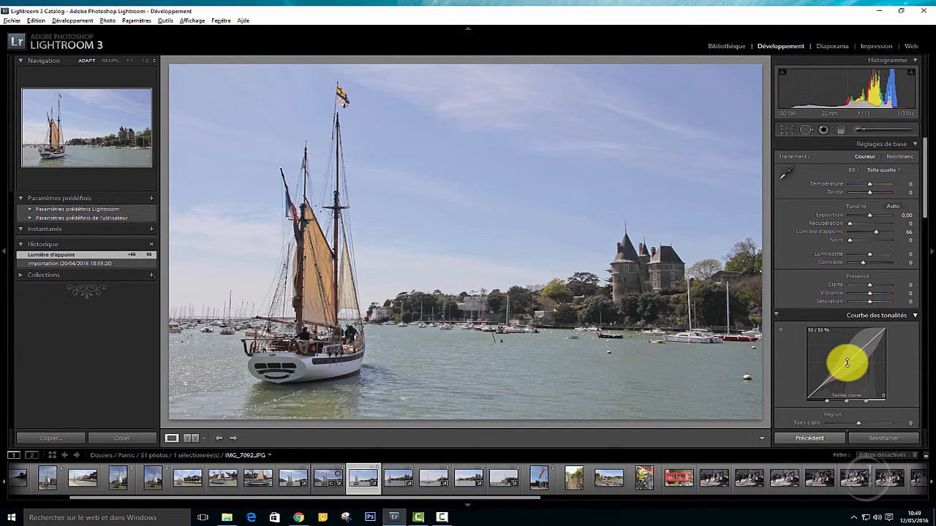
mouse_move(846, 358)
mouse_down()
mouse_move(818, 368)
mouse_move(821, 359)
mouse_move(857, 362)
mouse_move(836, 344)
mouse_move(834, 358)
mouse_up()
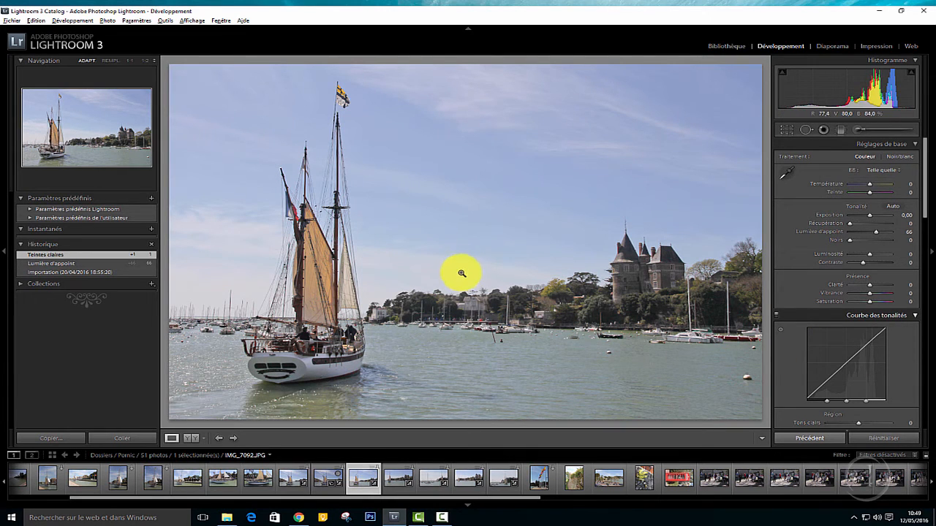
right_click(443, 233)
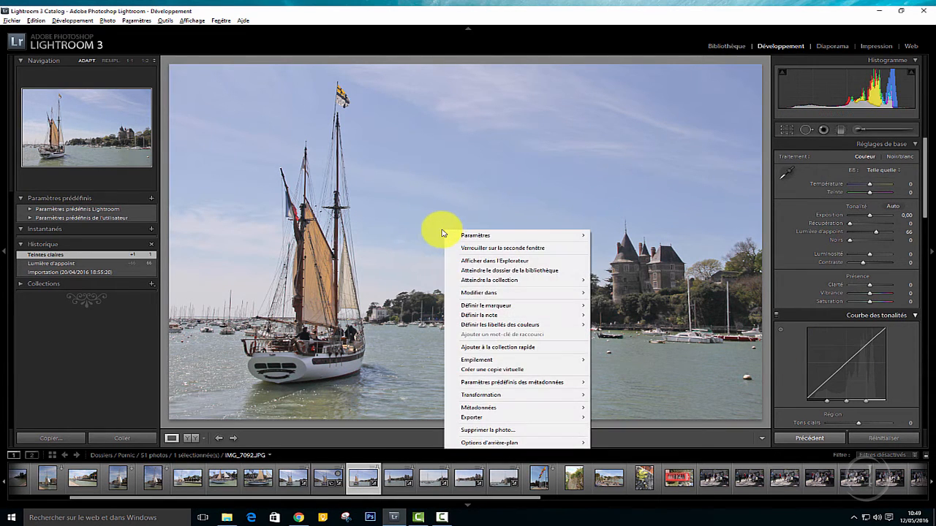
mouse_move(560, 295)
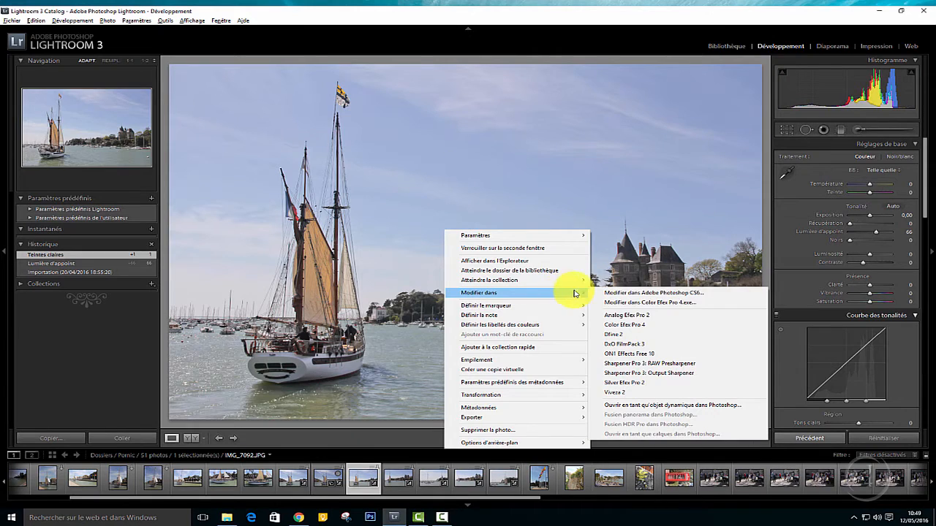
click(636, 326)
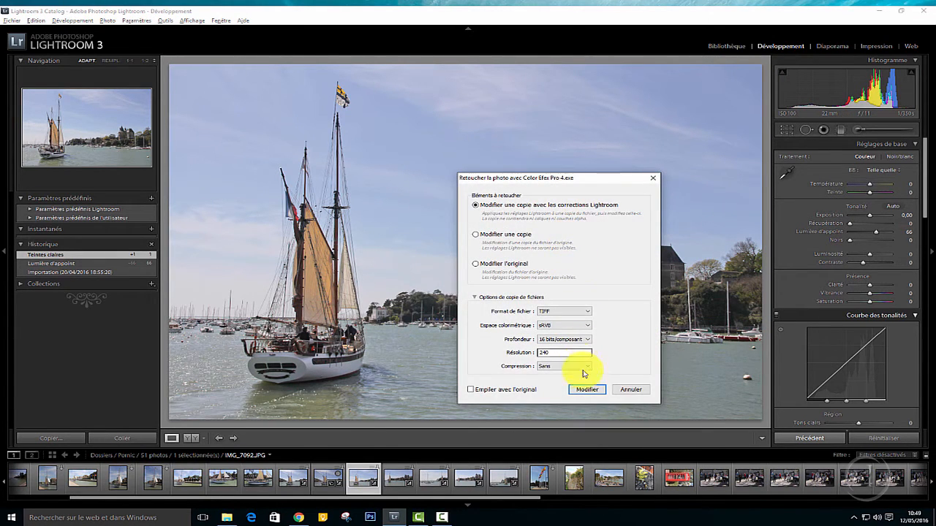
click(585, 390)
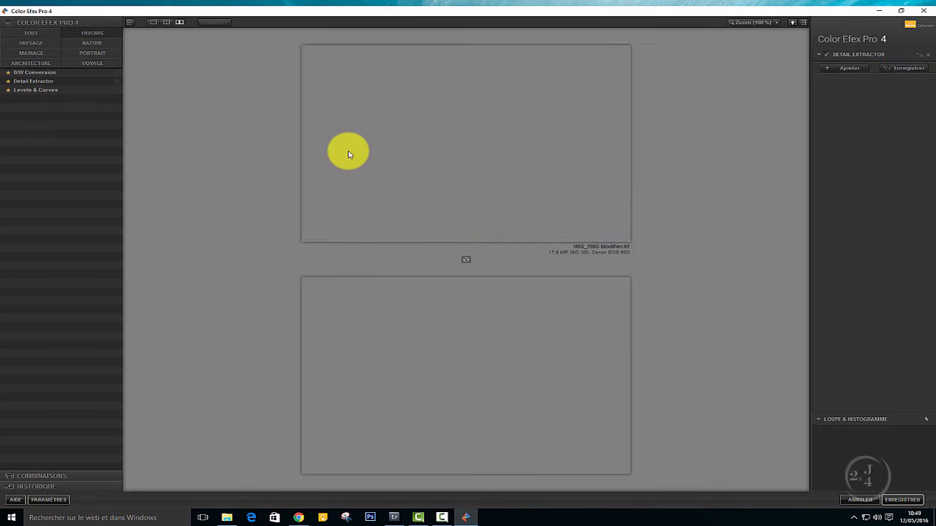
click(154, 23)
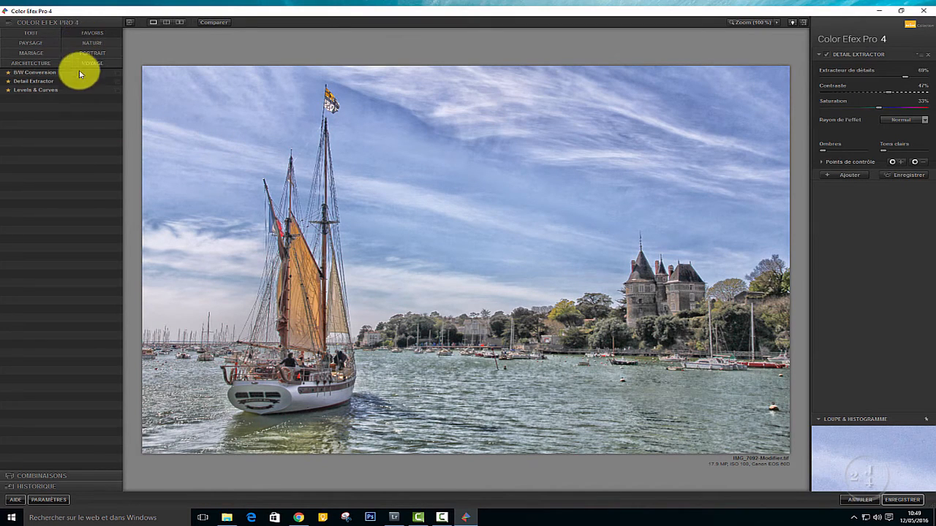
Apply the Levels & Curves filter with a midpoint on its RGB curve and place four positive control points across the sky
click(32, 91)
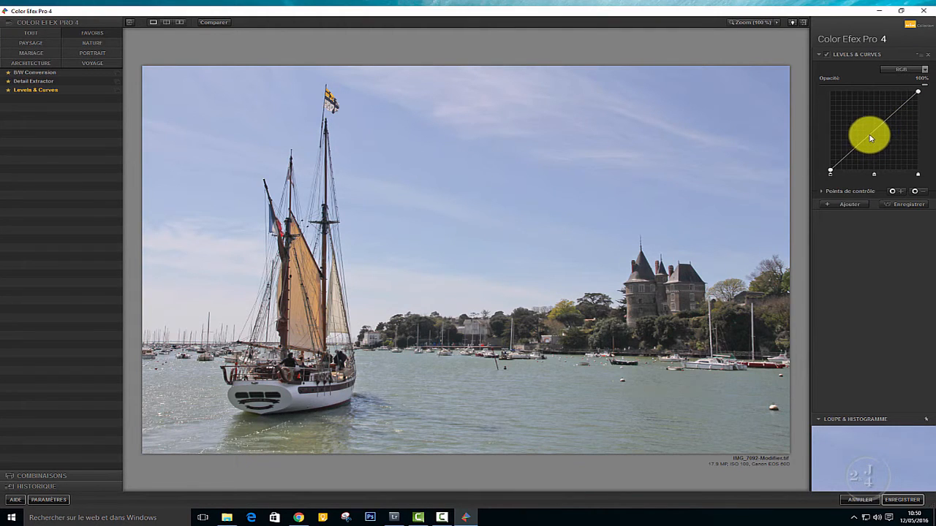
mouse_move(869, 137)
mouse_down()
mouse_move(858, 115)
mouse_move(885, 149)
mouse_move(867, 104)
mouse_move(852, 125)
mouse_move(880, 133)
mouse_move(858, 129)
mouse_move(855, 117)
mouse_move(844, 149)
mouse_move(872, 146)
mouse_move(874, 137)
mouse_up()
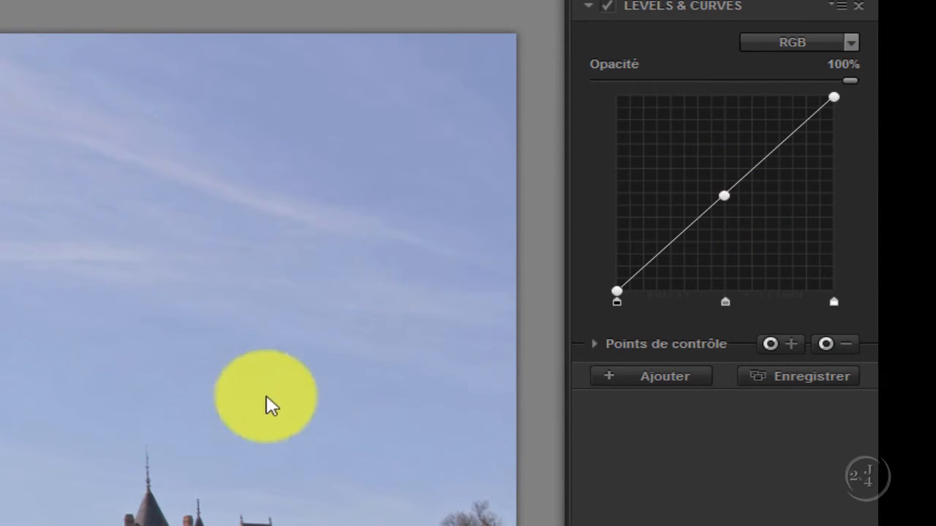
click(771, 344)
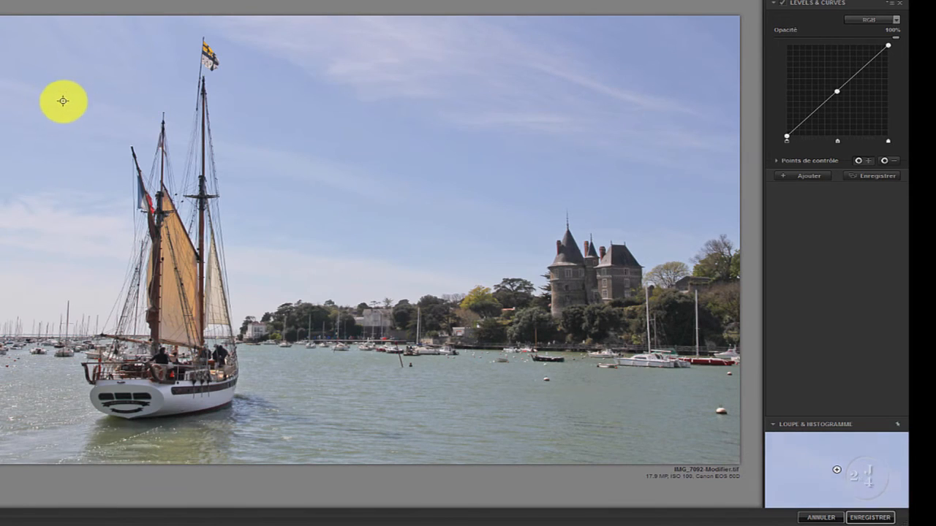
click(32, 129)
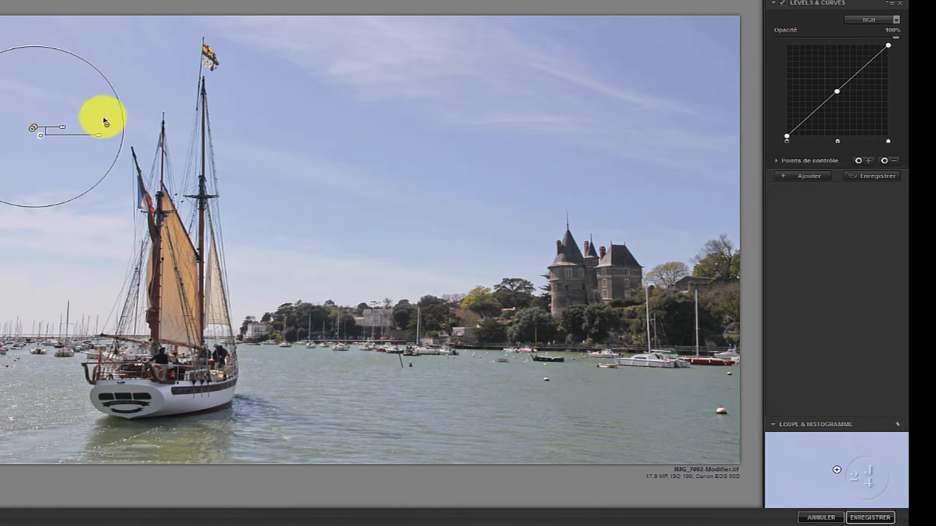
click(313, 115)
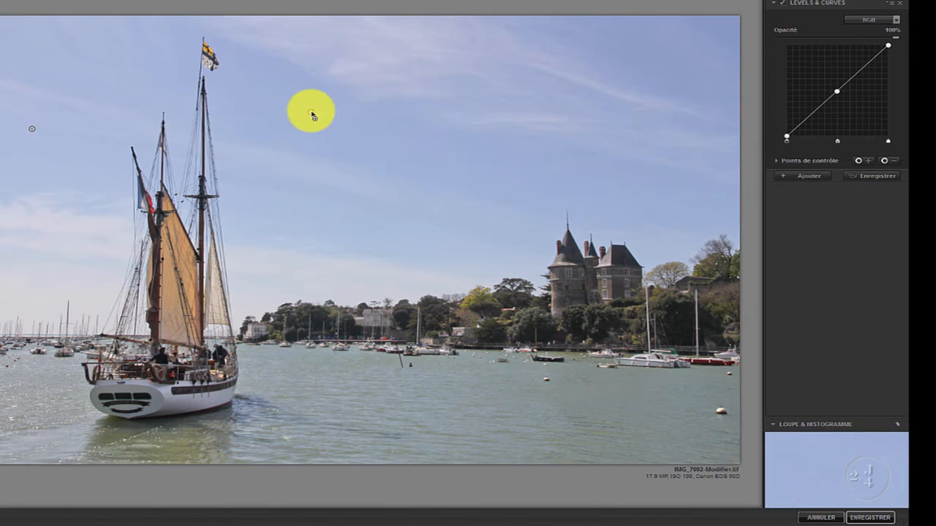
click(453, 89)
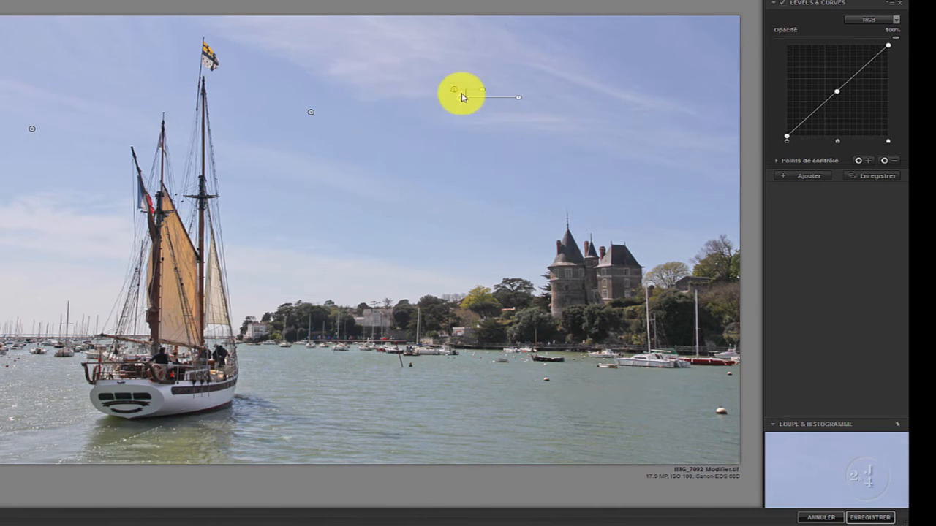
click(608, 127)
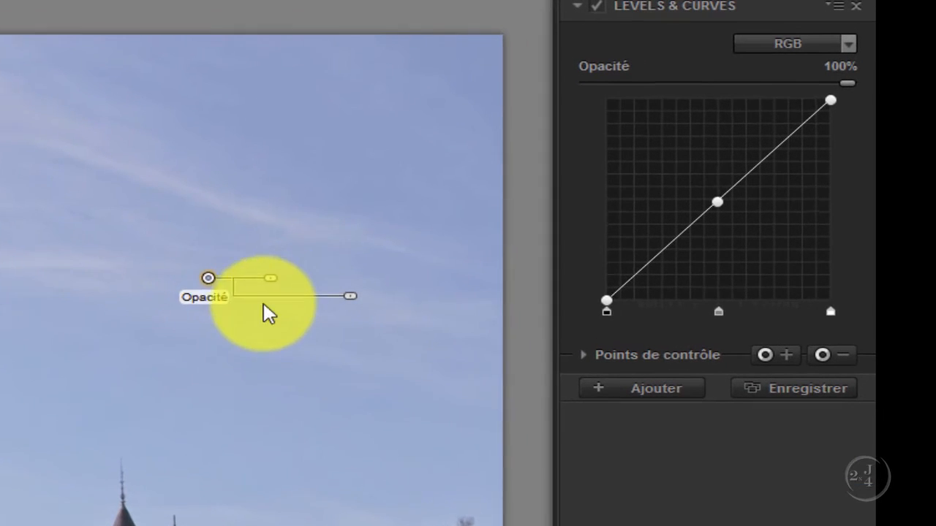
Adjust the size and placement of the sky control points, and pull the RGB curve's midpoint down strongly to darken the sky
mouse_move(270, 279)
mouse_down()
mouse_move(281, 279)
mouse_move(240, 282)
mouse_move(269, 282)
mouse_move(260, 283)
mouse_up()
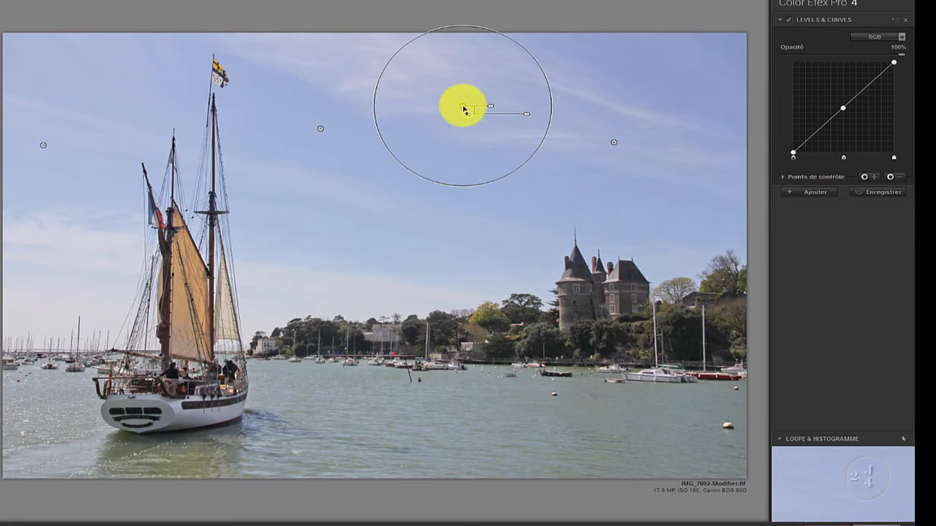
drag(465, 111, 467, 121)
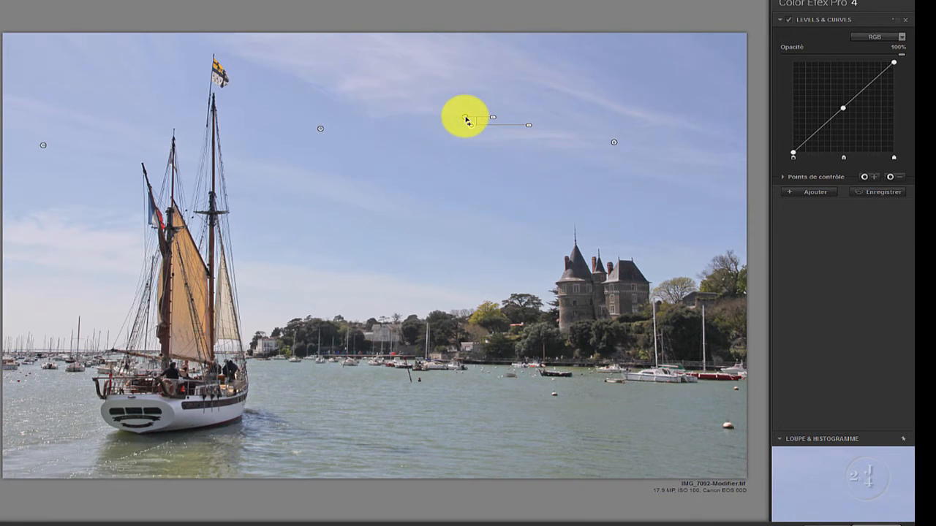
click(322, 140)
drag(322, 139, 325, 176)
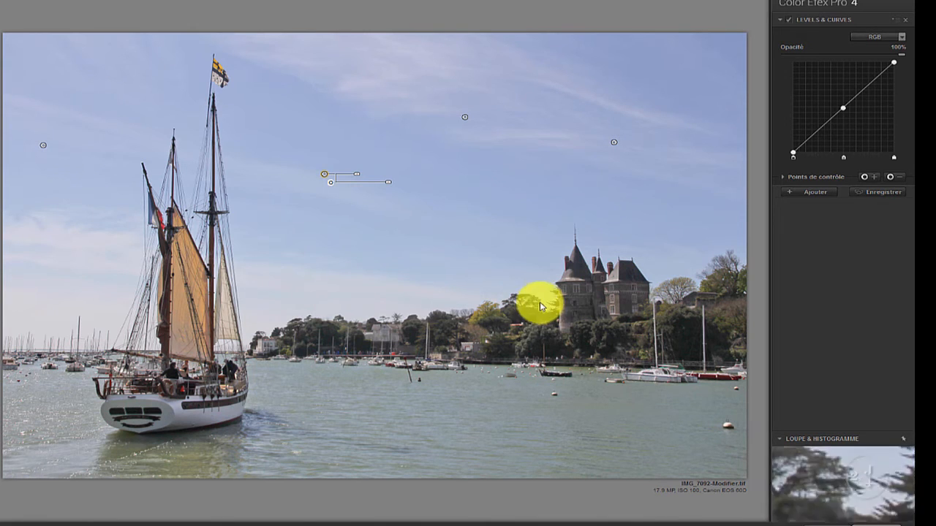
click(42, 146)
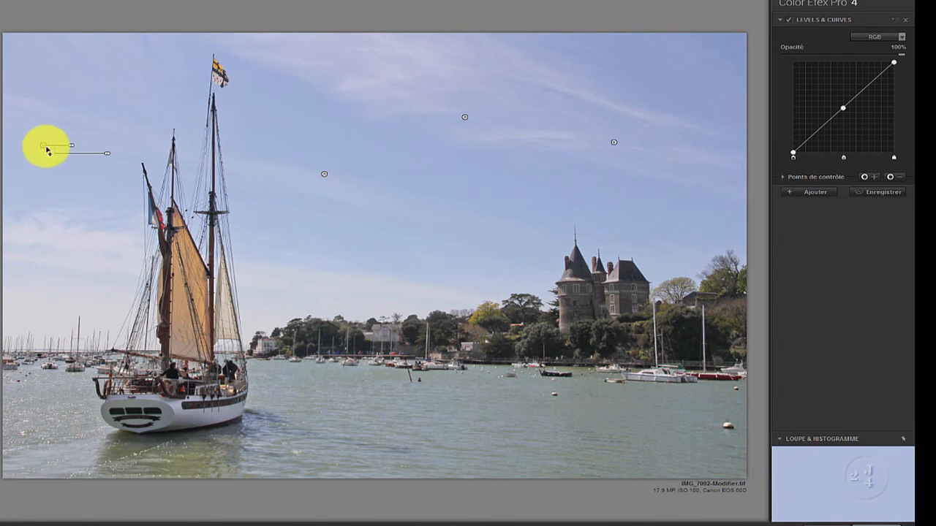
mouse_move(73, 147)
mouse_down()
mouse_move(54, 153)
mouse_move(75, 155)
mouse_up()
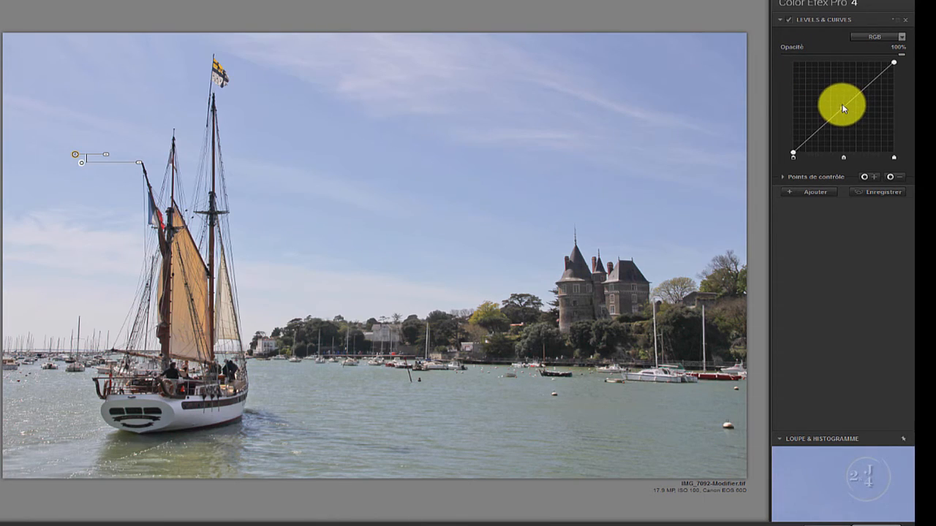
drag(842, 108, 873, 117)
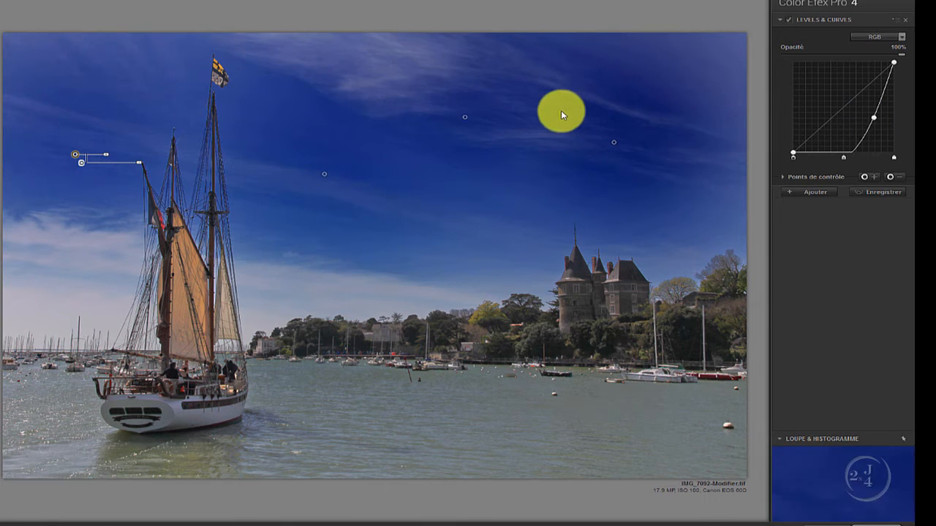
Set the opacity of the sky control point above the castle to 92% and reposition the sky points to even out the darkening
click(614, 144)
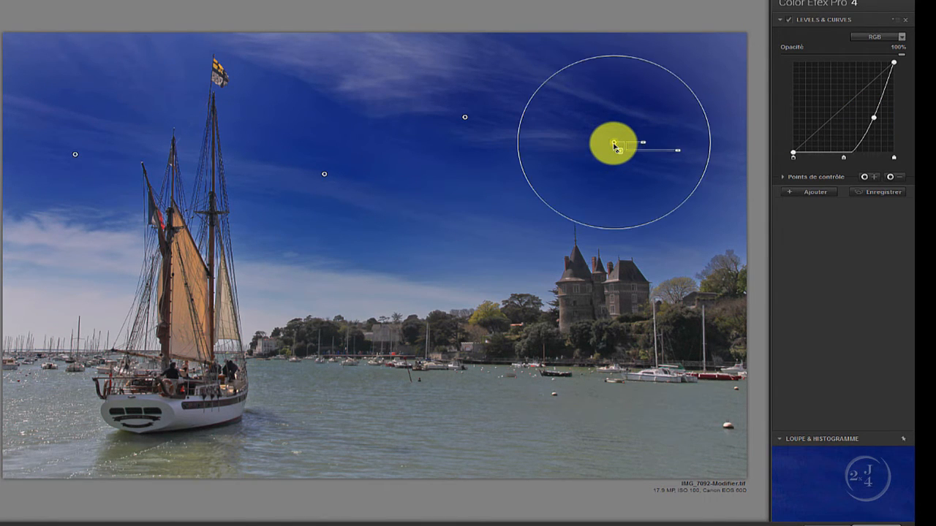
drag(614, 144, 605, 276)
drag(616, 231, 654, 141)
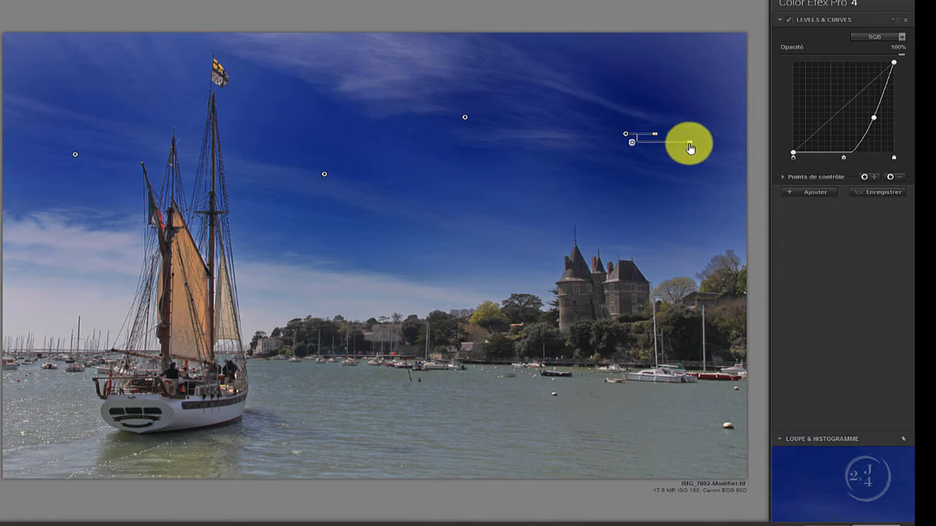
mouse_move(685, 148)
mouse_down()
mouse_move(650, 148)
mouse_move(680, 155)
mouse_up()
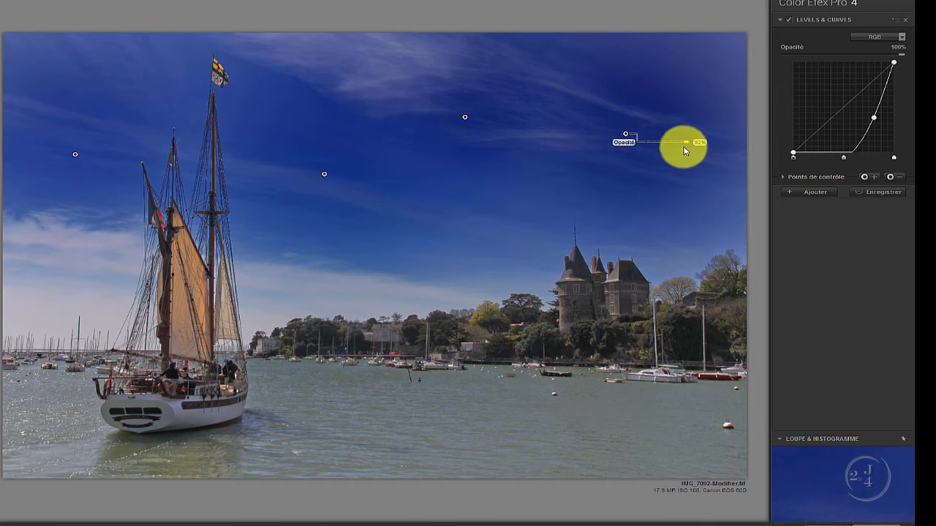
mouse_move(625, 134)
mouse_down()
mouse_move(640, 128)
mouse_move(642, 136)
mouse_up()
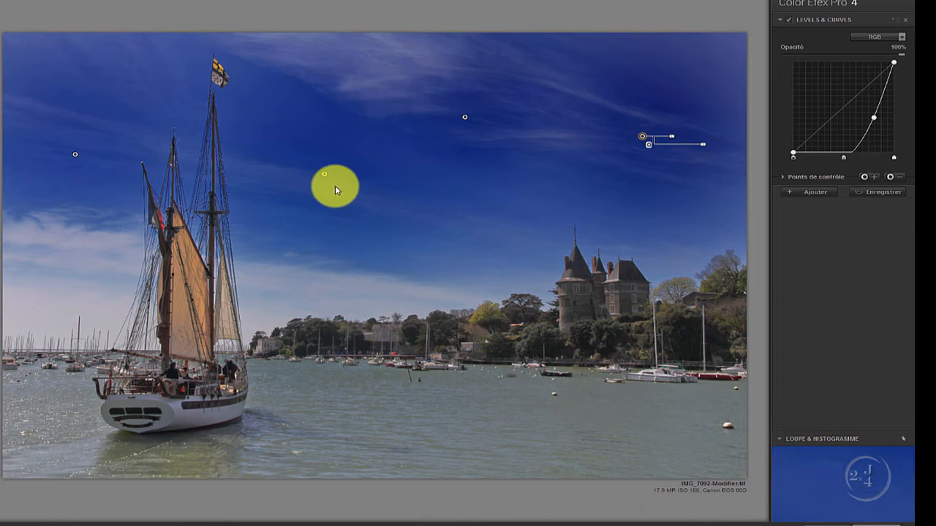
mouse_move(326, 179)
mouse_down()
mouse_move(339, 194)
mouse_move(331, 190)
mouse_up()
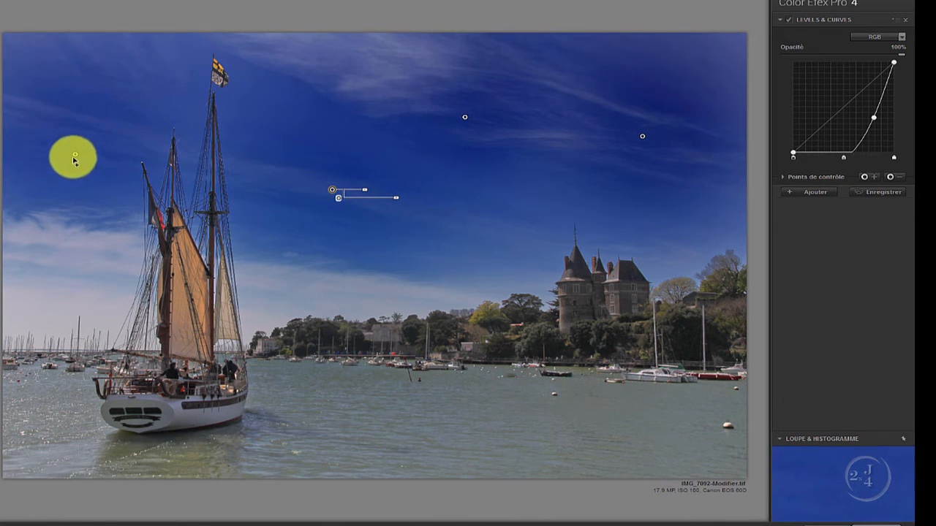
drag(75, 155, 105, 198)
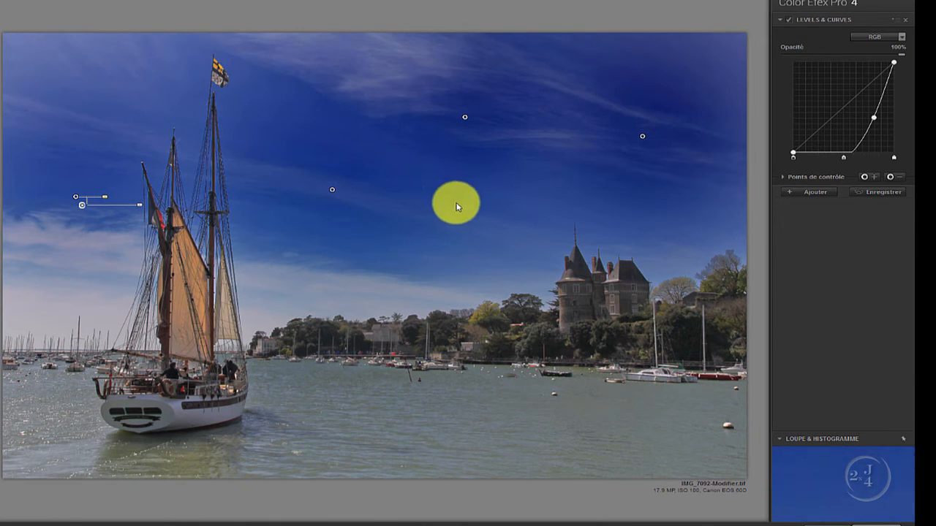
Add a second Levels & Curves filter and place a positive control point on the trees below the castle
click(816, 193)
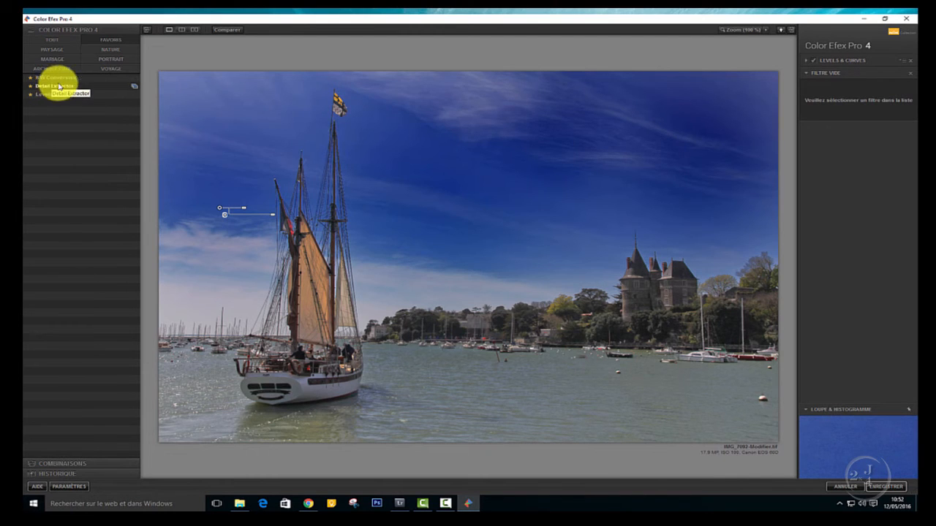
click(65, 95)
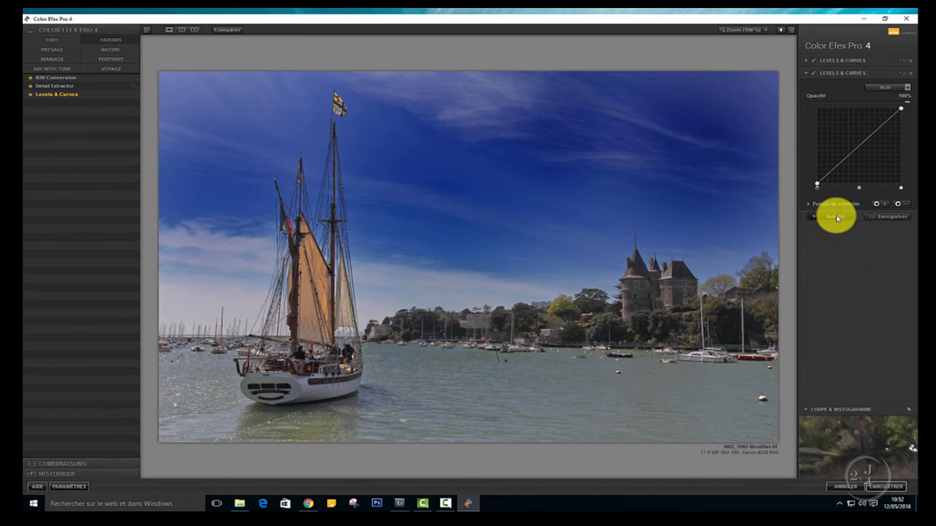
click(877, 204)
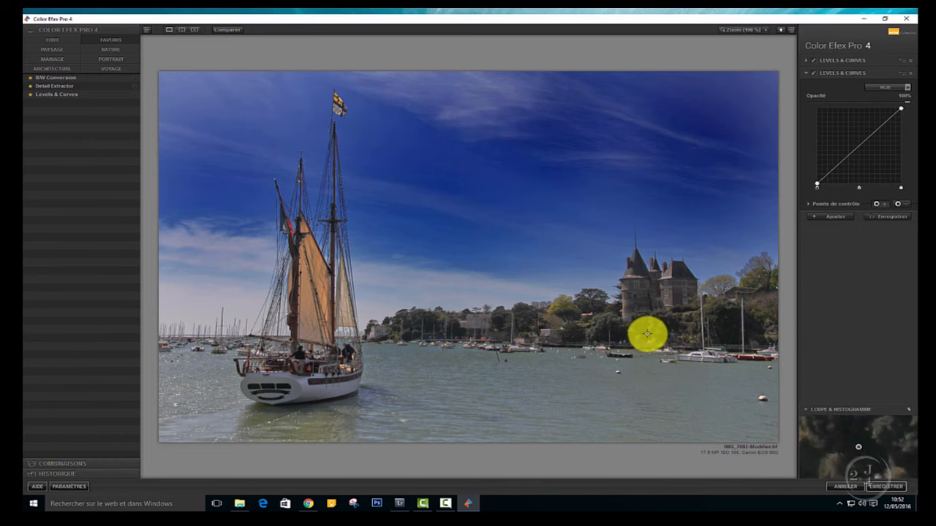
click(661, 326)
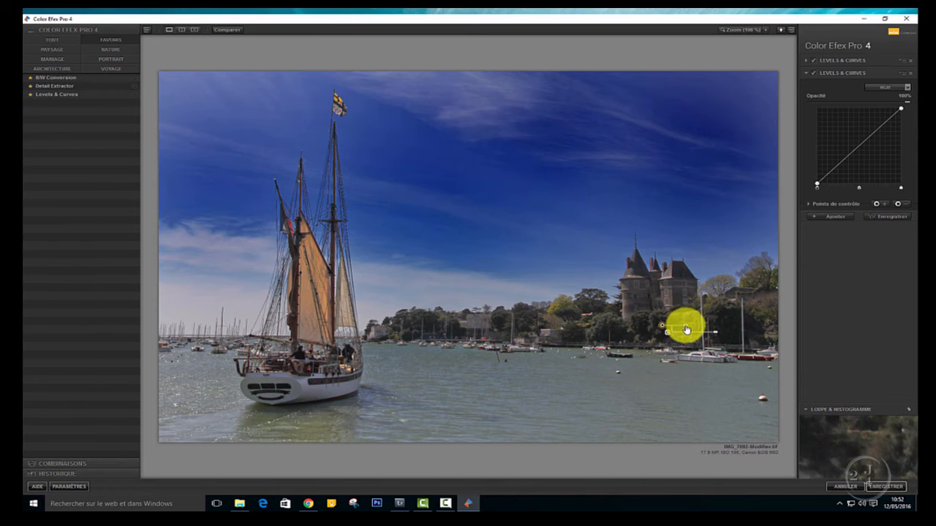
drag(685, 326, 685, 327)
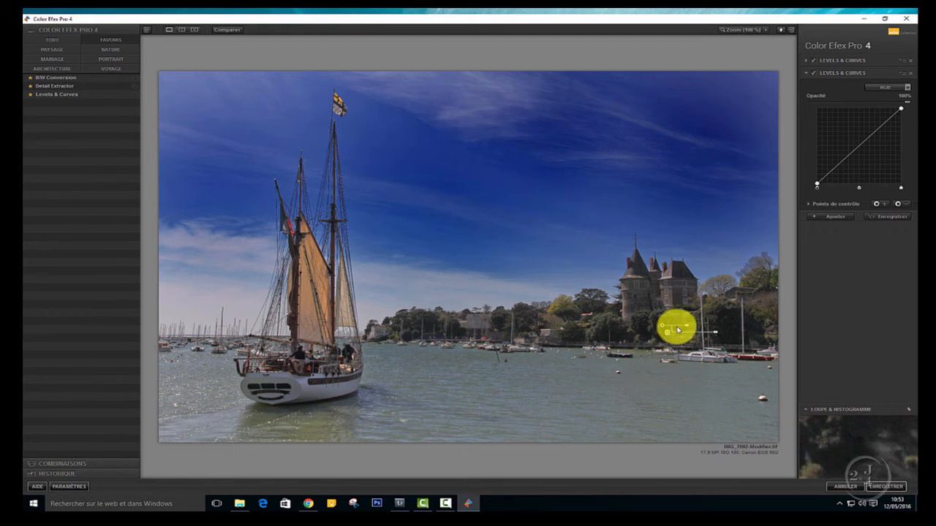
Bend the second filter's RGB curve upward to brighten the trees, reduce their control point's size to 5% and show its settings
drag(852, 151, 844, 142)
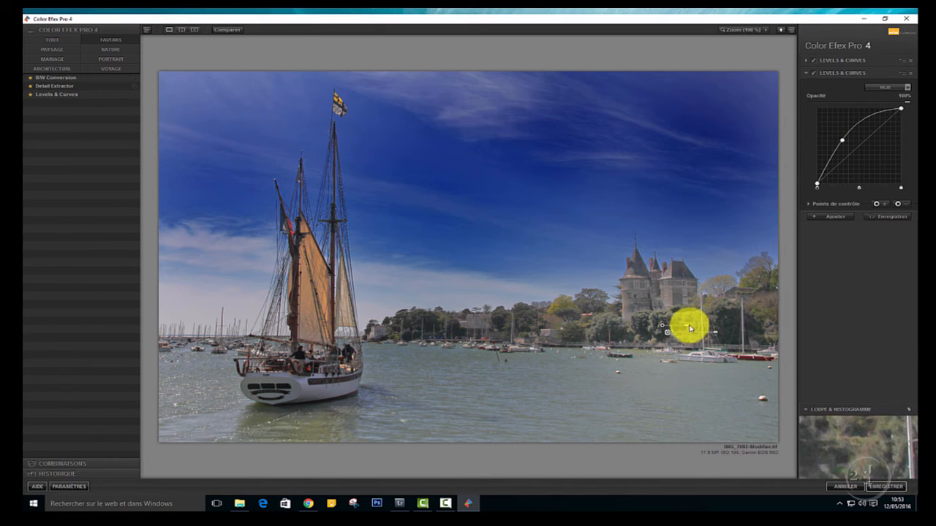
mouse_move(687, 330)
mouse_down()
mouse_move(704, 324)
mouse_move(676, 324)
mouse_up()
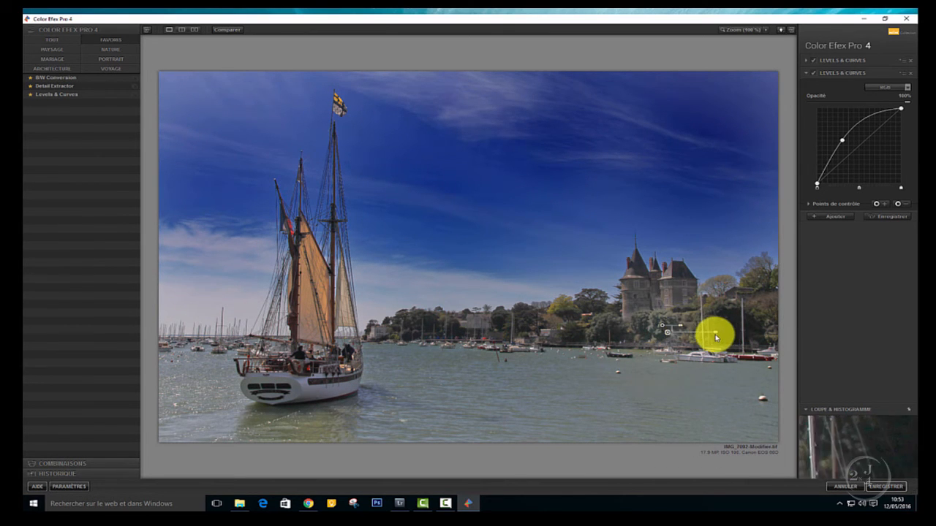
mouse_move(716, 336)
mouse_down()
mouse_move(688, 338)
mouse_move(716, 340)
mouse_up()
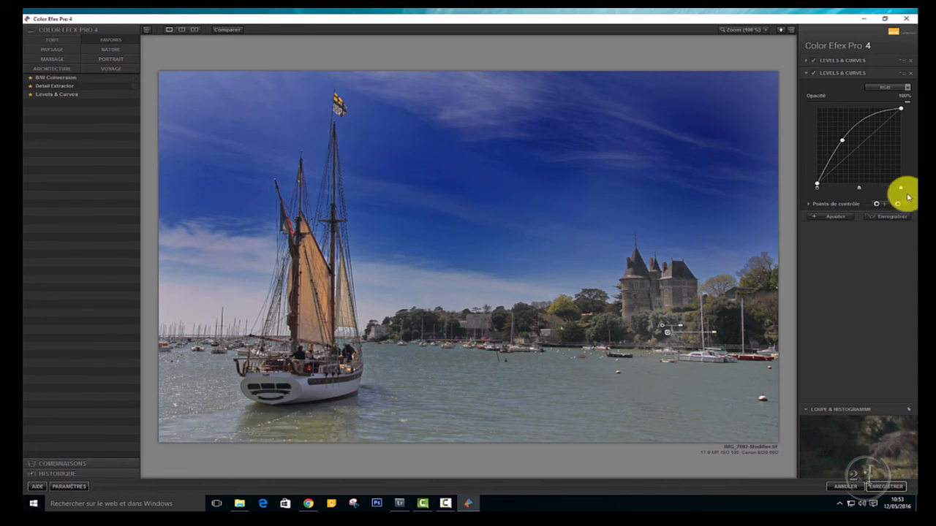
click(825, 208)
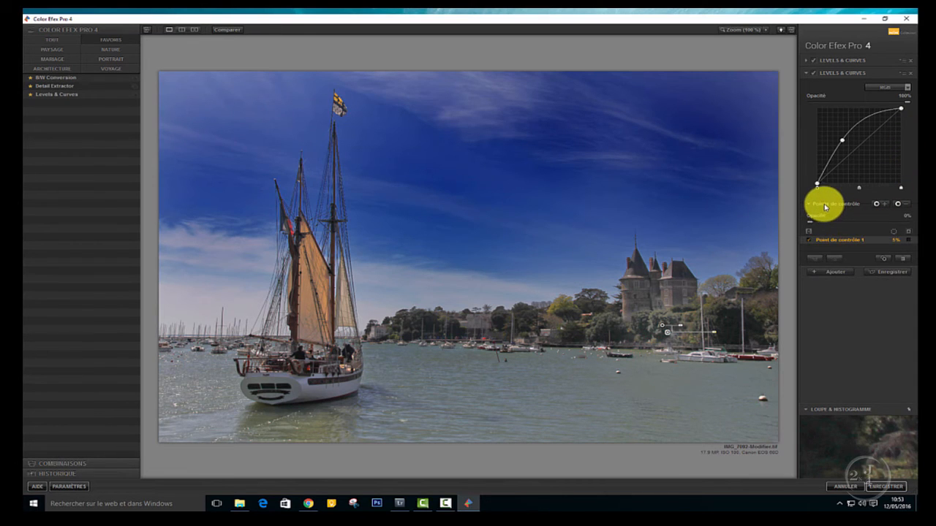
Show the selection masks of all four sky control points in the first Levels & Curves filter to examine their coverage
click(807, 61)
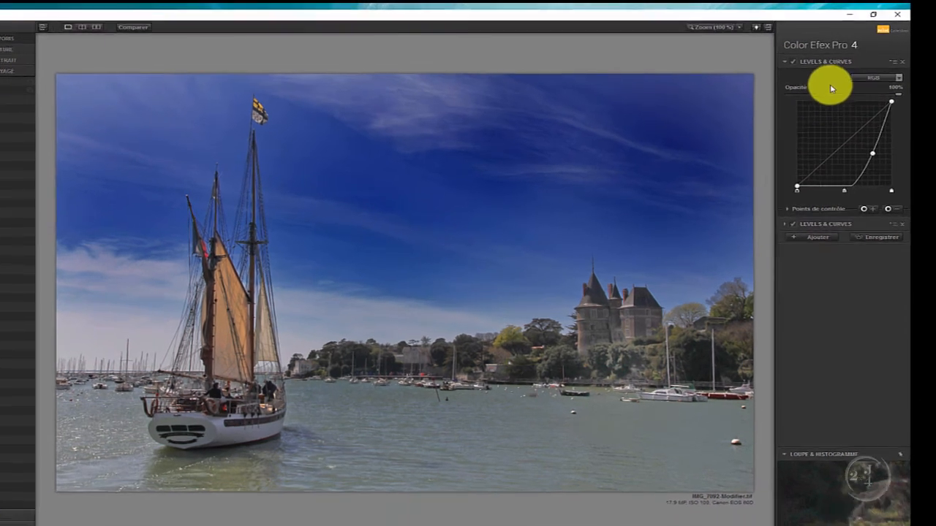
click(819, 210)
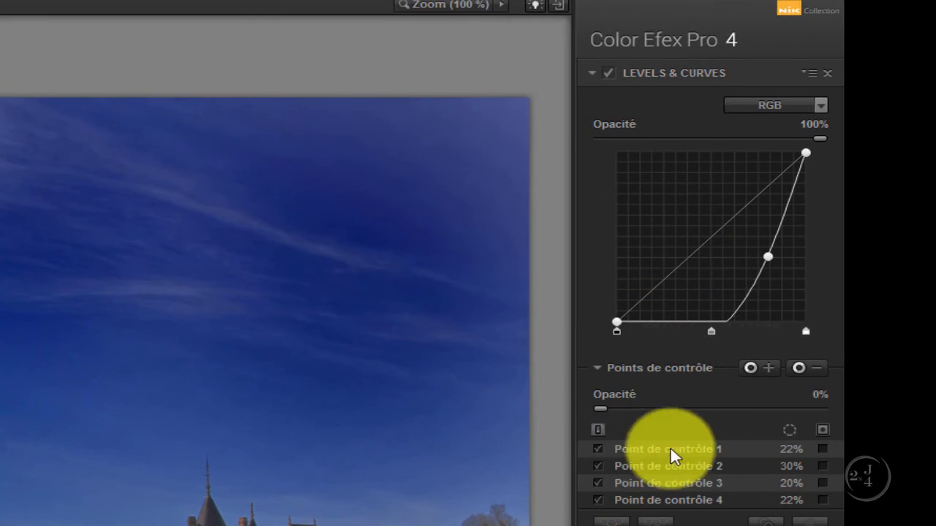
click(820, 429)
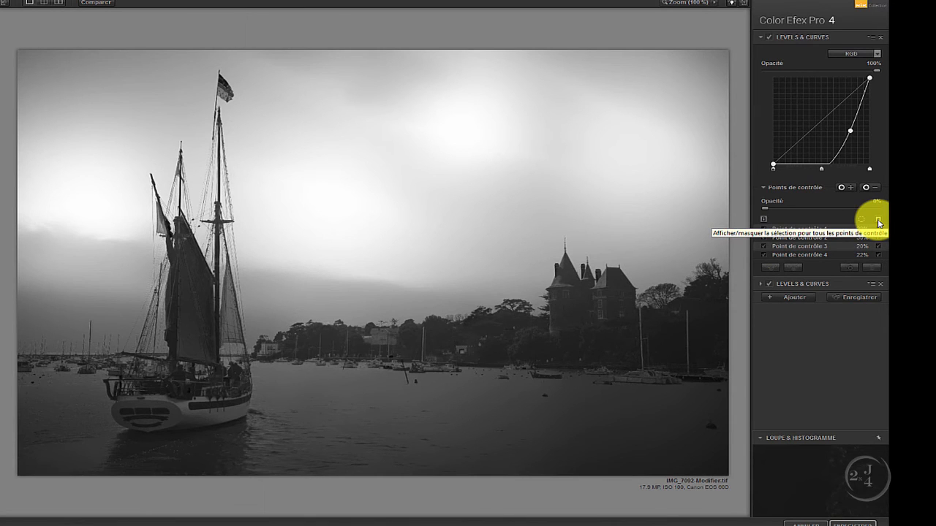
click(878, 220)
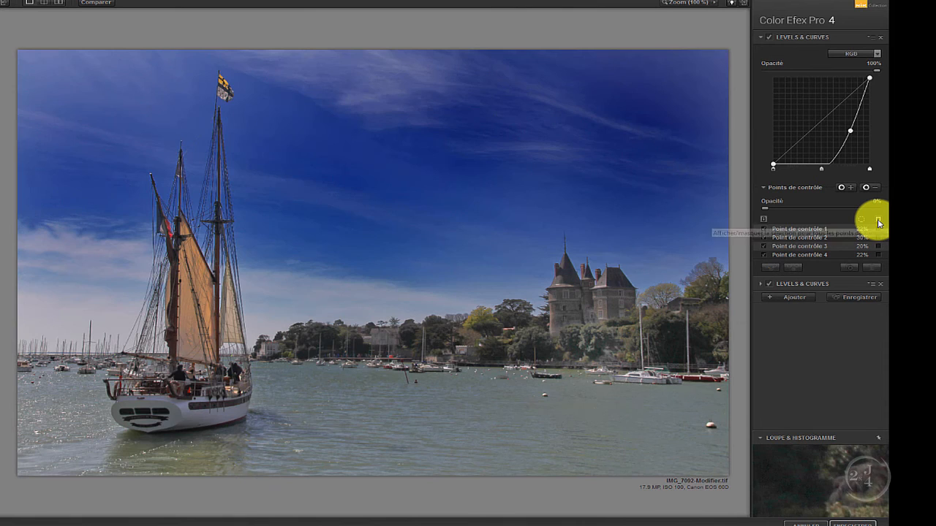
click(878, 220)
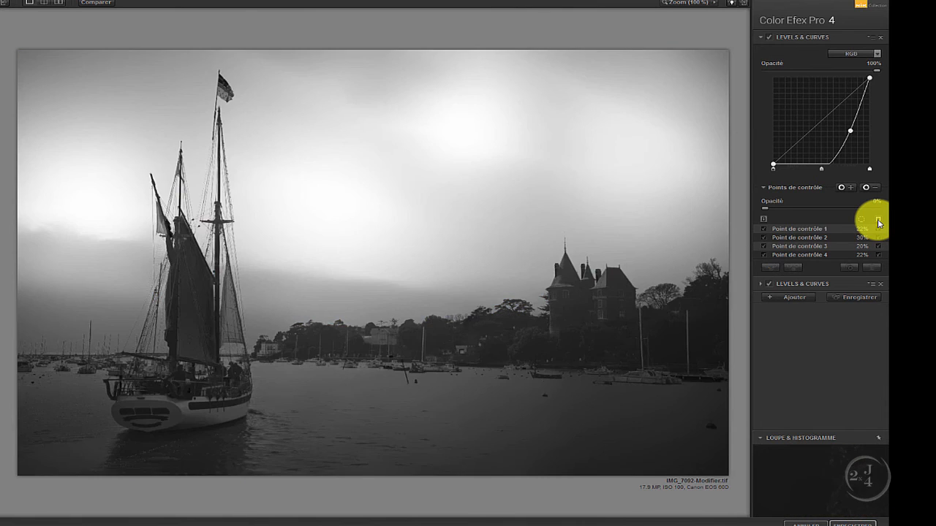
Nudge sky control point 3 up, set its size to 32%, move point 4 higher above the castle, and hide the masks
click(461, 132)
mouse_move(462, 132)
mouse_down()
mouse_move(414, 111)
mouse_move(449, 123)
mouse_up()
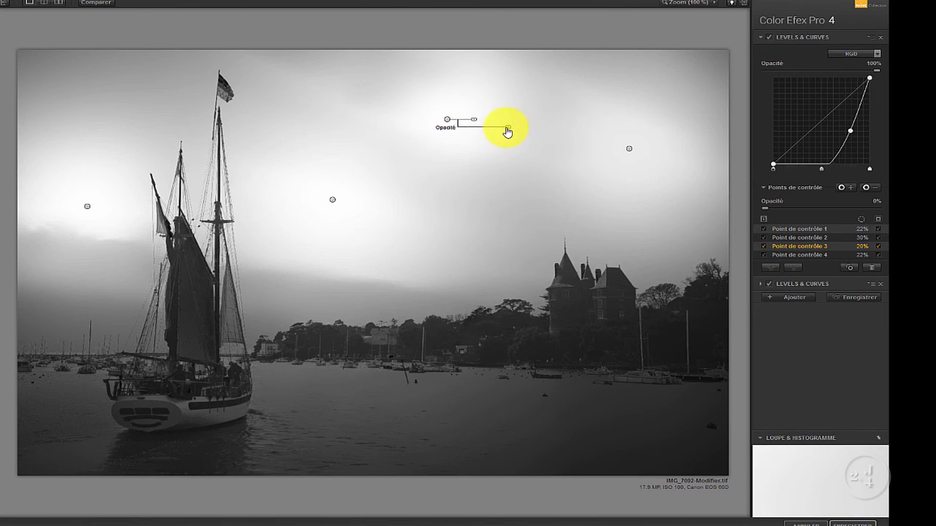
drag(474, 123, 479, 121)
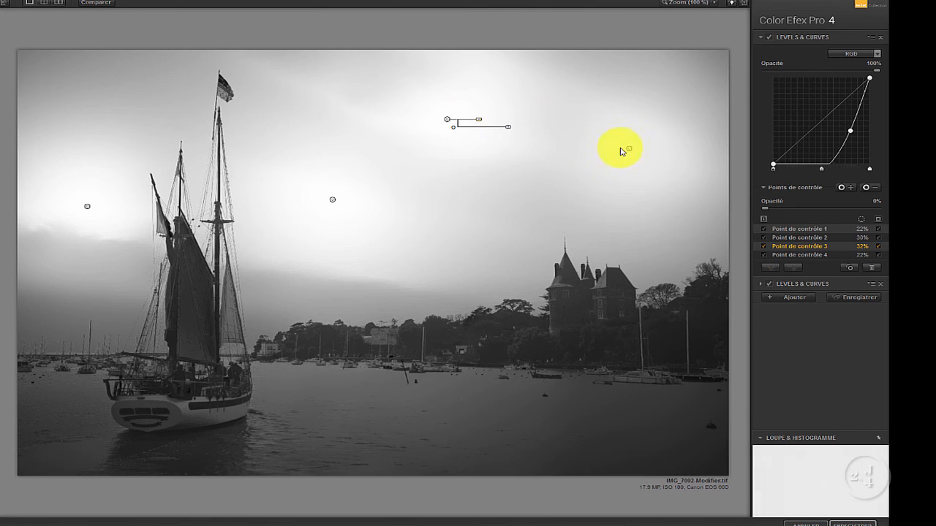
drag(619, 151, 632, 124)
click(878, 220)
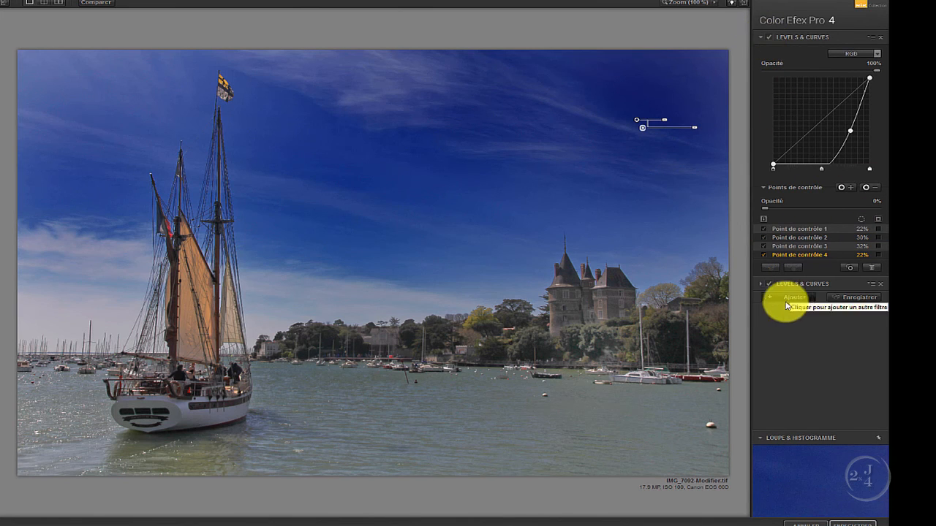
Using the second filter's mask view, move the tree control point up toward the castle base, enlarge it to 9%, and save the filtered image
click(760, 284)
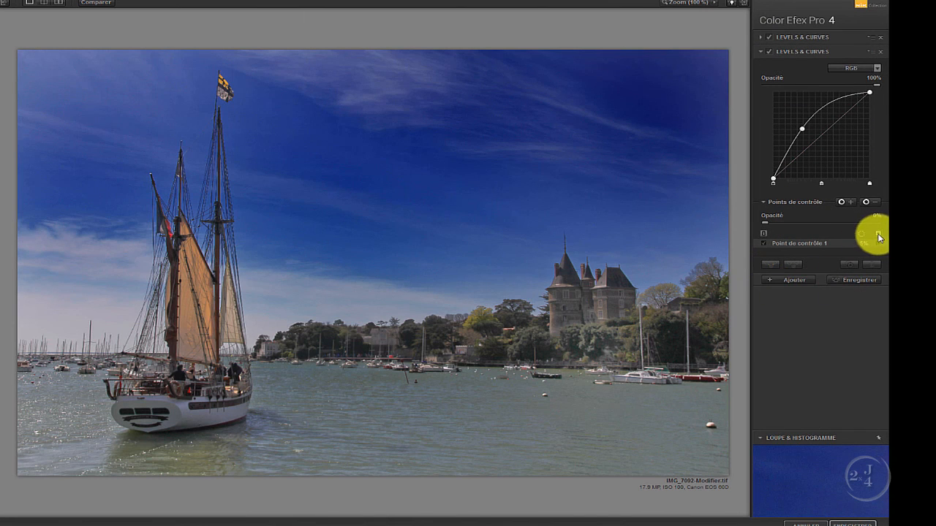
click(878, 234)
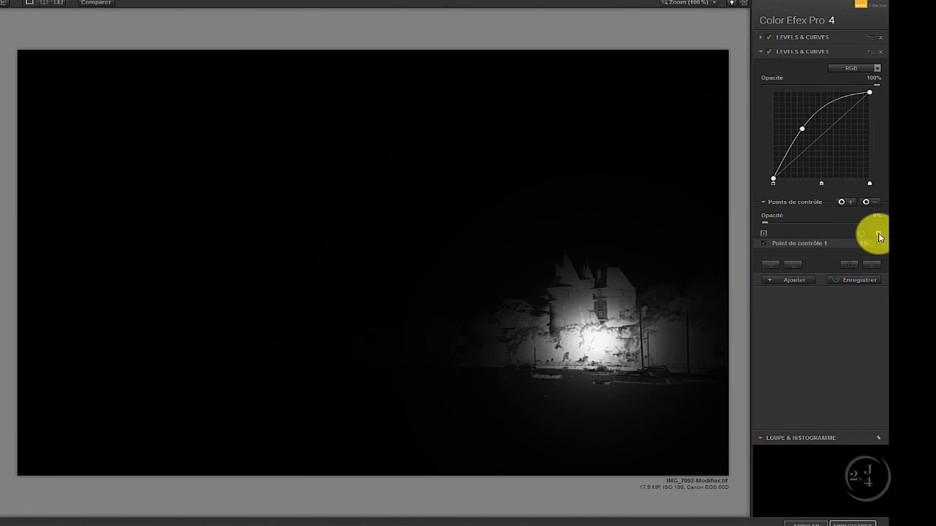
click(595, 340)
drag(589, 329, 609, 325)
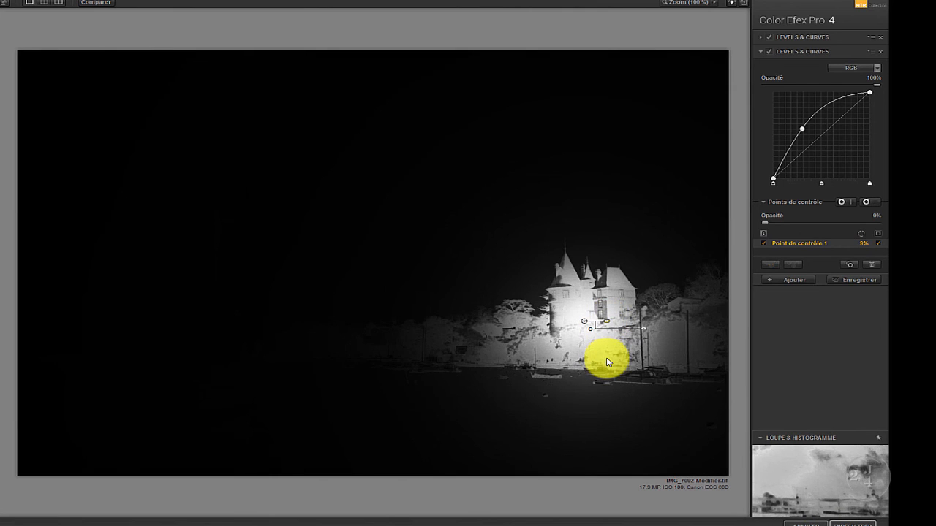
click(878, 234)
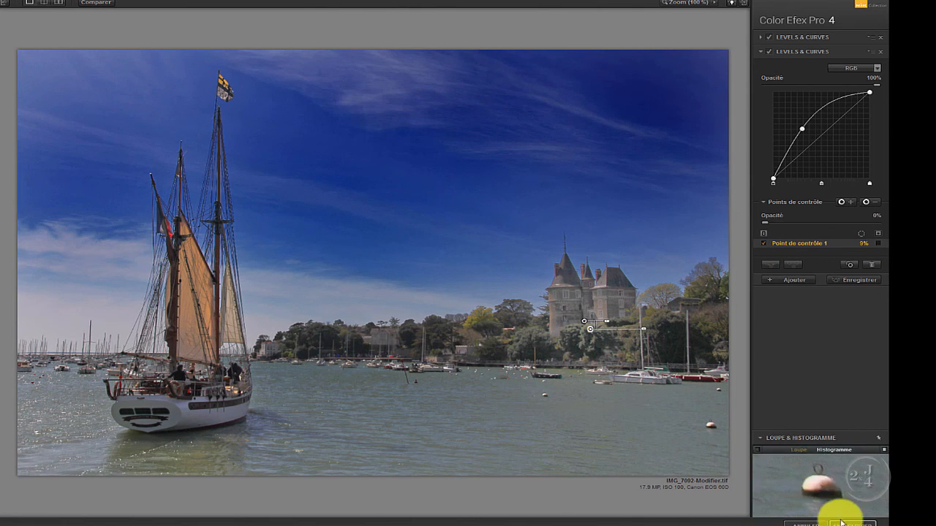
click(851, 522)
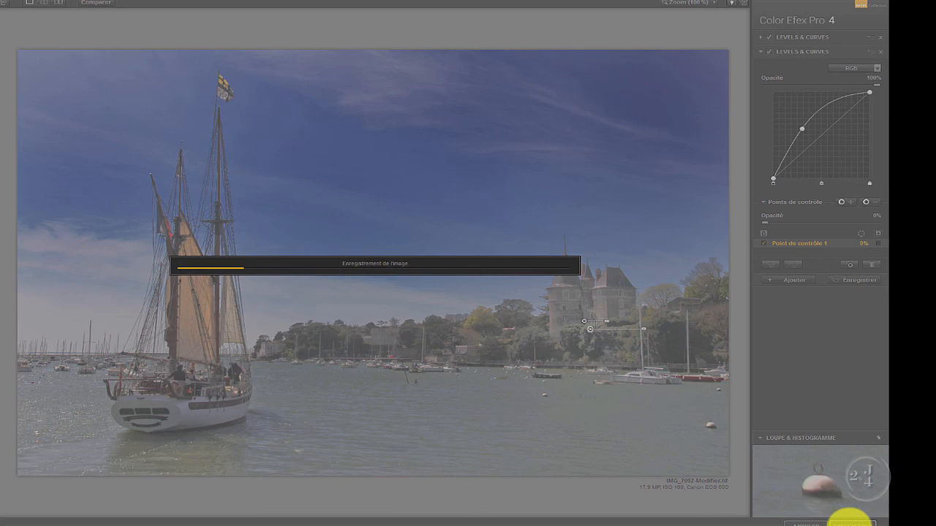